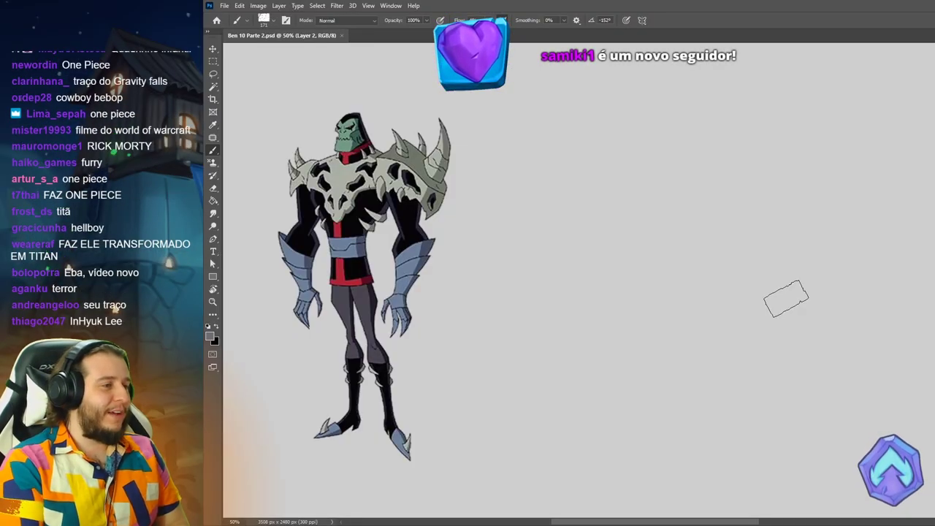
Step: Rough in the figure's head position, tapered torso, legs and long arms with broad soft gray strokes beside the reference character
{"action": "left_click_drag", "start_coordinate": [702, 90], "coordinate": [713, 82]}
{"action": "mouse_move", "coordinate": [668, 241]}
{"action": "left_mouse_down"}
{"action": "mouse_move", "coordinate": [789, 122]}
{"action": "mouse_move", "coordinate": [754, 252]}
{"action": "mouse_move", "coordinate": [759, 272]}
{"action": "left_mouse_up"}
{"action": "mouse_move", "coordinate": [665, 250]}
{"action": "left_mouse_down"}
{"action": "mouse_move", "coordinate": [669, 391]}
{"action": "mouse_move", "coordinate": [649, 442]}
{"action": "left_mouse_up"}
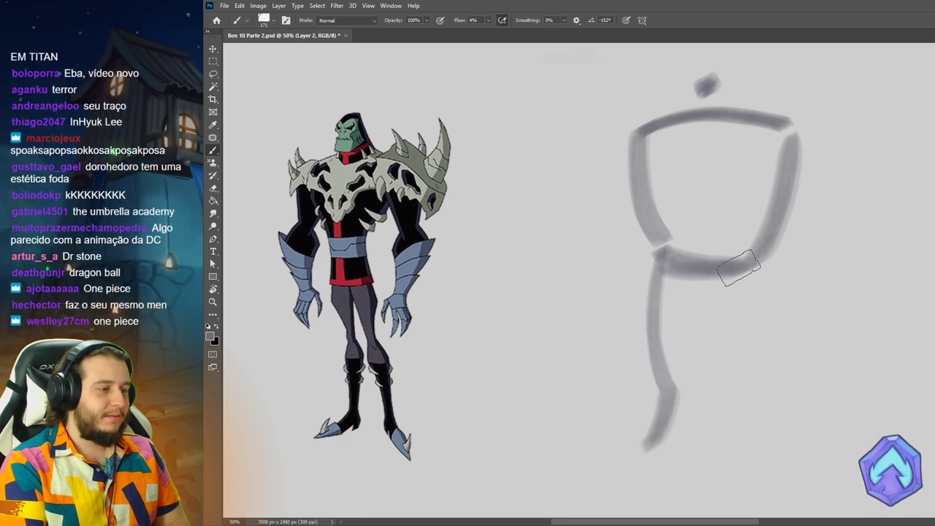
{"action": "left_click_drag", "start_coordinate": [742, 267], "coordinate": [783, 433]}
{"action": "left_click_drag", "start_coordinate": [799, 126], "coordinate": [860, 392]}
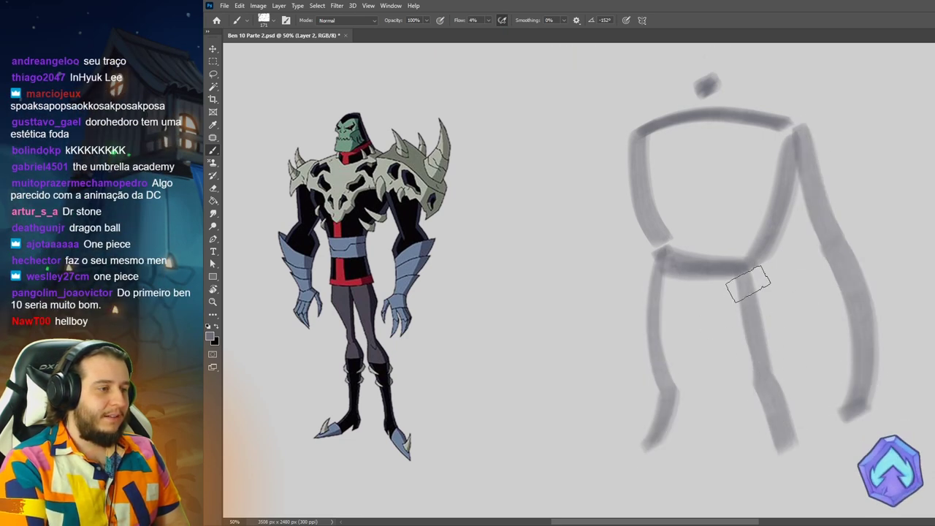
{"action": "left_click_drag", "start_coordinate": [634, 137], "coordinate": [577, 394]}
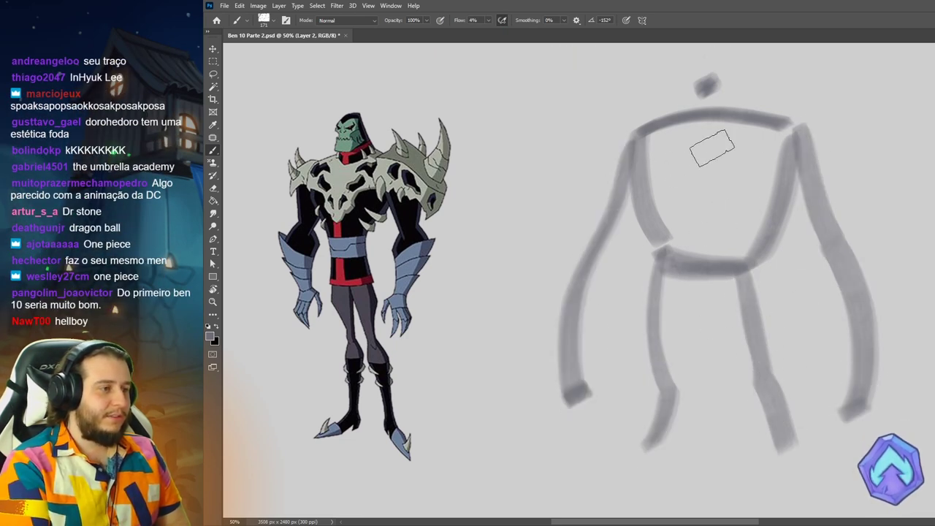
Step: Block in the curved chest and the oversized horned shoulder armor on the rough gray figure
{"action": "mouse_move", "coordinate": [756, 121]}
{"action": "left_mouse_down"}
{"action": "mouse_move", "coordinate": [782, 78]}
{"action": "mouse_move", "coordinate": [766, 151]}
{"action": "left_mouse_up"}
{"action": "left_click_drag", "start_coordinate": [641, 144], "coordinate": [766, 160]}
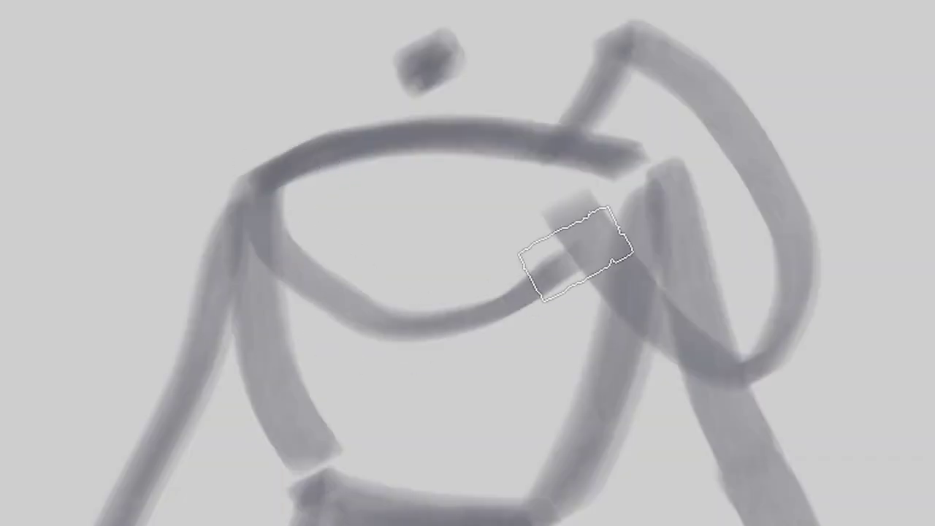
{"action": "left_click_drag", "start_coordinate": [636, 172], "coordinate": [663, 216]}
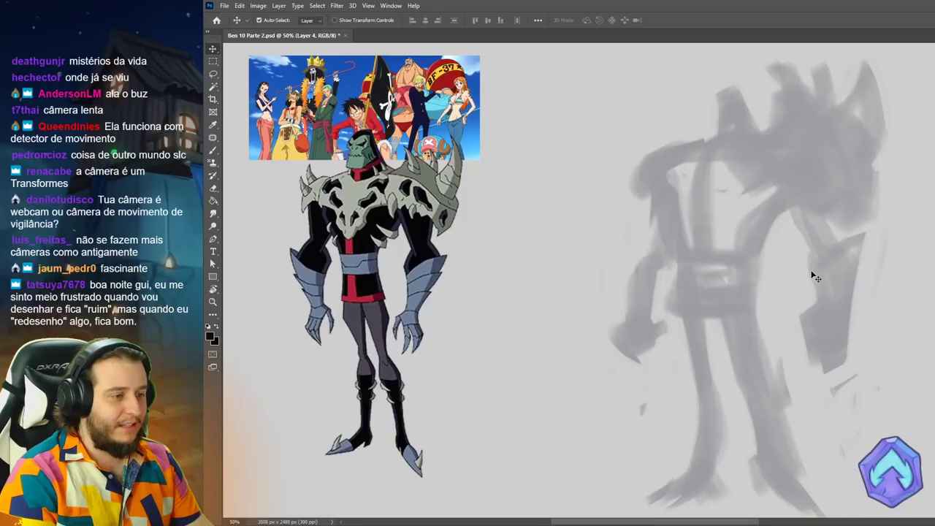
Step: Reposition the rough gray figure, scale it proportionally to about 79%, and stretch it taller
{"action": "mouse_move", "coordinate": [811, 273]}
{"action": "left_mouse_down"}
{"action": "mouse_move", "coordinate": [795, 279]}
{"action": "mouse_move", "coordinate": [806, 274]}
{"action": "left_mouse_up"}
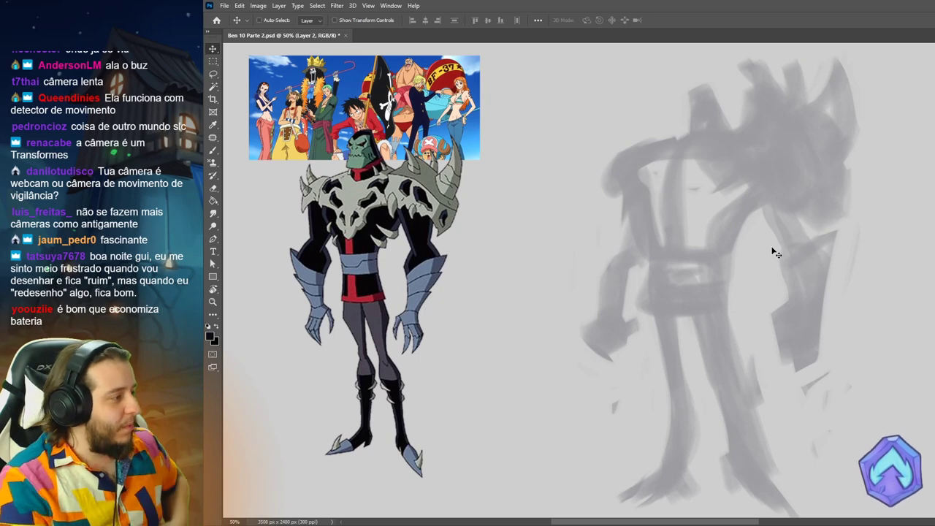
{"action": "key", "text": "b"}
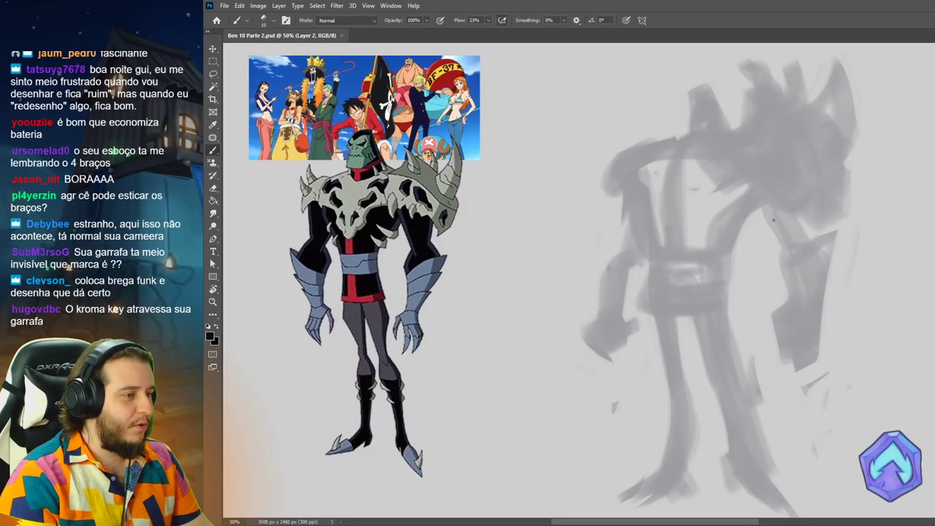
{"action": "key", "text": "l"}
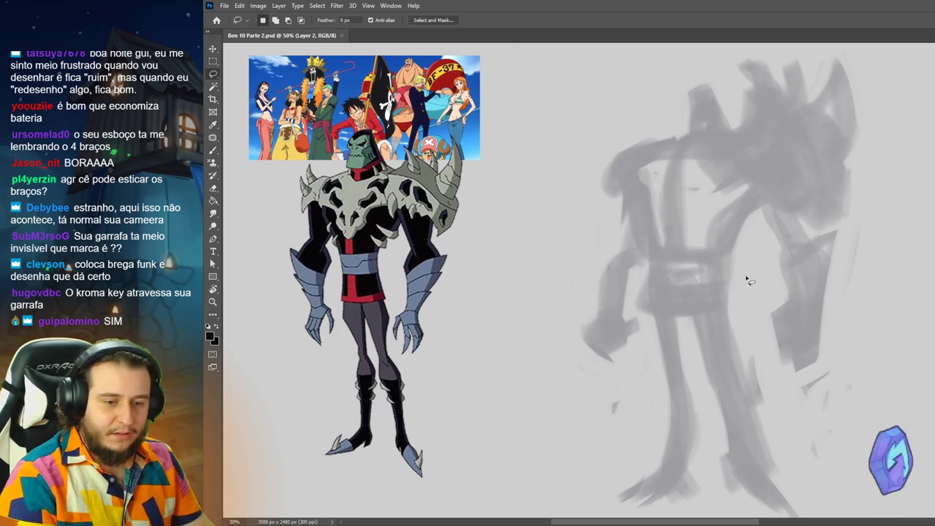
{"action": "key", "text": "ctrl+t"}
{"action": "left_click_drag", "start_coordinate": [863, 50], "coordinate": [818, 91]}
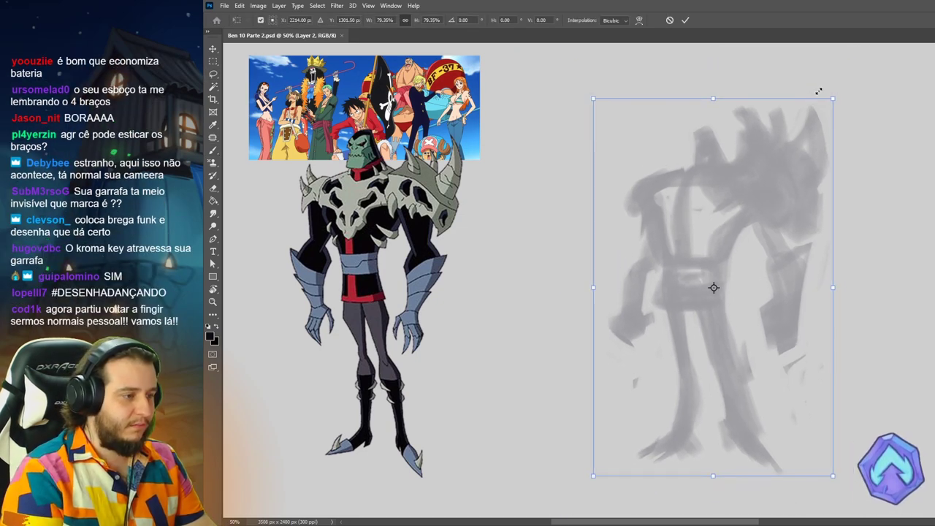
{"action": "left_click_drag", "start_coordinate": [714, 97], "coordinate": [717, 61]}
{"action": "key", "text": "Return"}
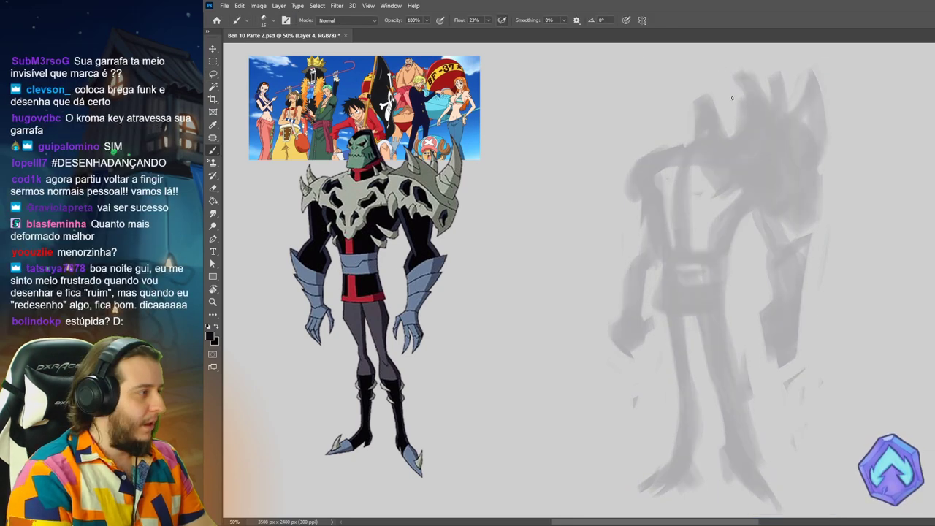
Step: Draw the head's pointed hood, face profile and collar in dark lines over the rough figure
{"action": "left_click_drag", "start_coordinate": [704, 81], "coordinate": [728, 137]}
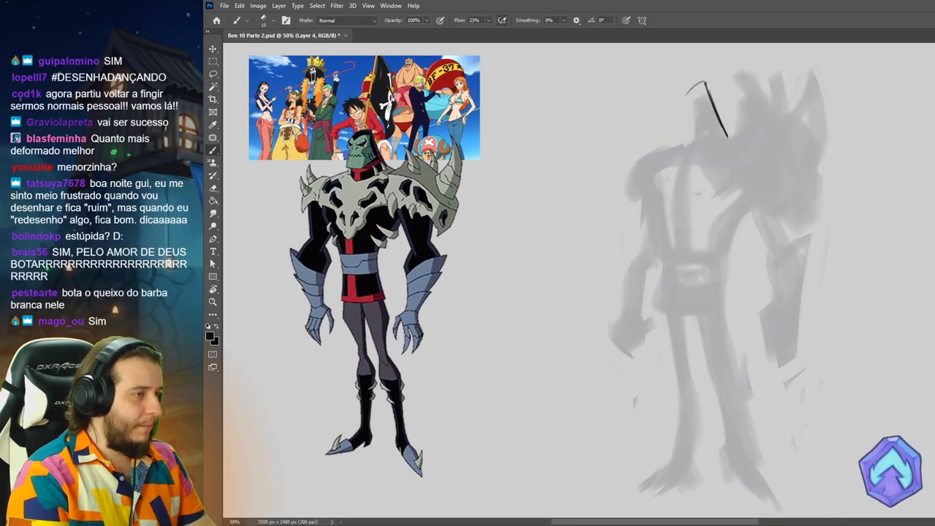
{"action": "key", "text": "e"}
{"action": "key", "text": "b"}
{"action": "mouse_move", "coordinate": [685, 110]}
{"action": "left_mouse_down"}
{"action": "mouse_move", "coordinate": [691, 90]}
{"action": "mouse_move", "coordinate": [686, 113]}
{"action": "mouse_move", "coordinate": [697, 135]}
{"action": "mouse_move", "coordinate": [677, 151]}
{"action": "mouse_move", "coordinate": [721, 140]}
{"action": "left_mouse_up"}
Step: Scale the head line art to about 81% and set it onto the rough figure's neck
{"action": "key", "text": "ctrl+t"}
{"action": "left_click_drag", "start_coordinate": [666, 80], "coordinate": [678, 94]}
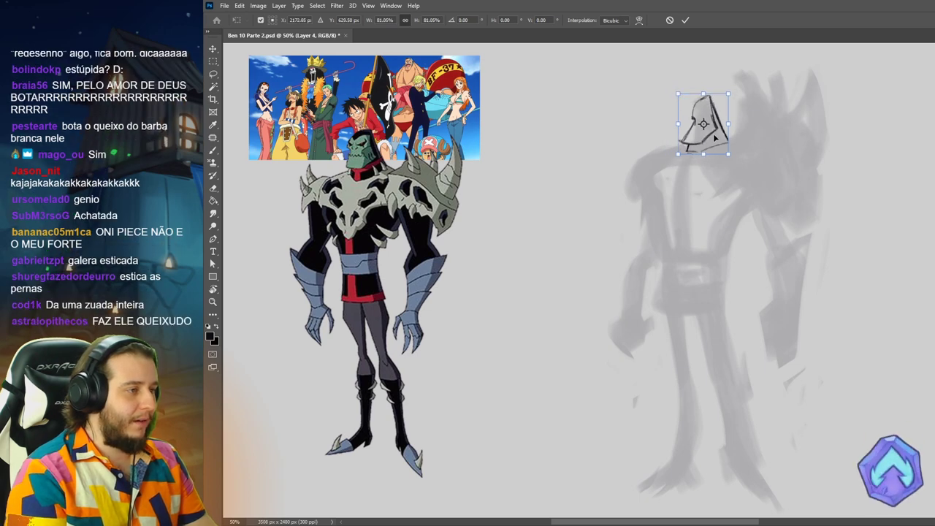
{"action": "left_click_drag", "start_coordinate": [714, 137], "coordinate": [714, 141]}
{"action": "key", "text": "Return"}
Step: Reshape the head drawing with lasso selections, then refine the hood and collar and add the shoulder line
{"action": "key", "text": "e"}
{"action": "key", "text": "l"}
{"action": "mouse_move", "coordinate": [677, 77]}
{"action": "left_mouse_down"}
{"action": "mouse_move", "coordinate": [716, 167]}
{"action": "mouse_move", "coordinate": [680, 73]}
{"action": "left_mouse_up"}
{"action": "mouse_move", "coordinate": [721, 124]}
{"action": "left_mouse_down"}
{"action": "mouse_move", "coordinate": [716, 109]}
{"action": "mouse_move", "coordinate": [678, 147]}
{"action": "left_mouse_up"}
{"action": "key", "text": "ctrl+d"}
{"action": "key", "text": "b"}
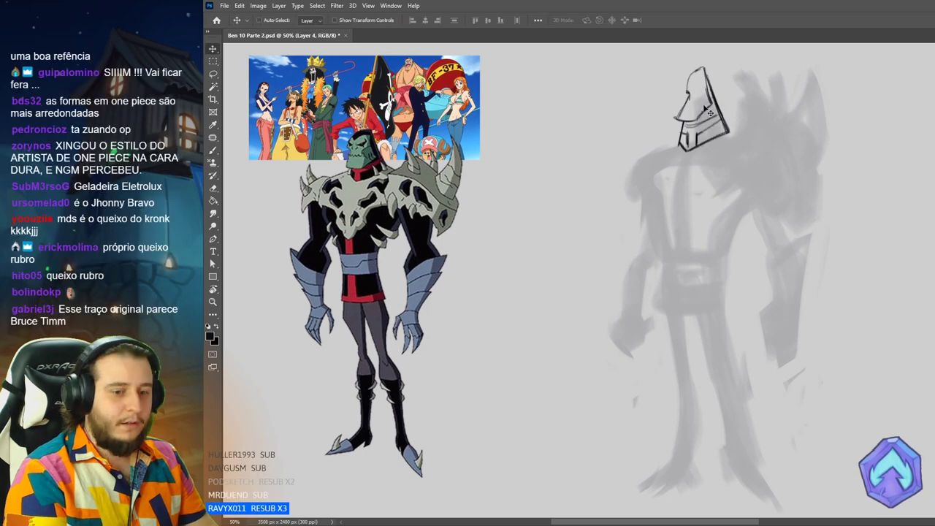
{"action": "key", "text": "e"}
{"action": "key", "text": "b"}
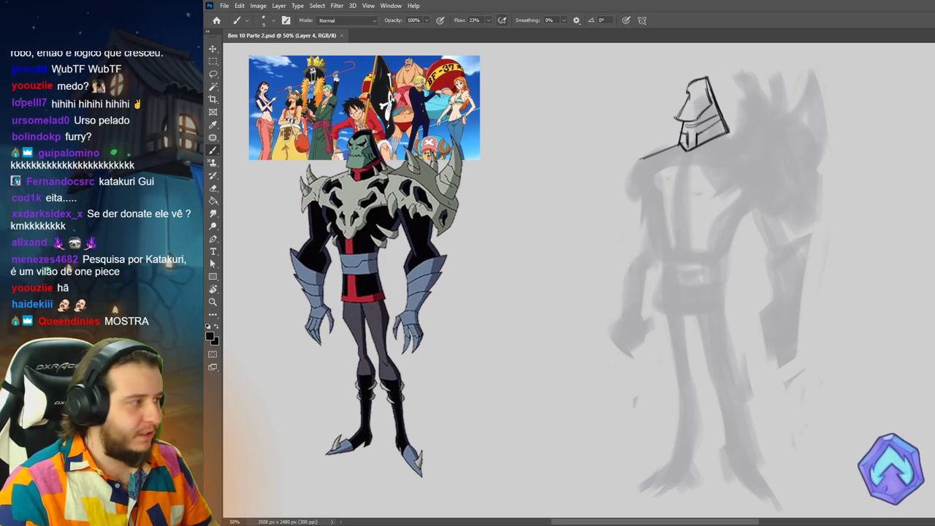
Step: Paste the screaming-crowd reference image and position it beside the One Piece group image
{"action": "key", "text": "ctrl+v"}
{"action": "key", "text": "v"}
{"action": "left_click_drag", "start_coordinate": [631, 272], "coordinate": [602, 111]}
{"action": "key", "text": "ctrl+t"}
{"action": "key", "text": "Return"}
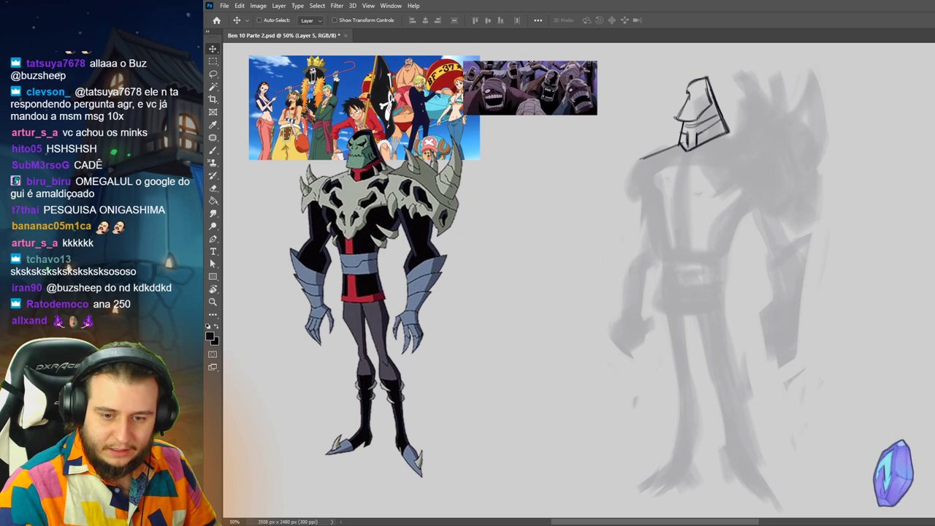
Step: Erase the front of the face and redraw it with a massive square jaw, zigzag teeth and a rounded forehead
{"action": "key", "text": "z"}
{"action": "left_click", "coordinate": [679, 115]}
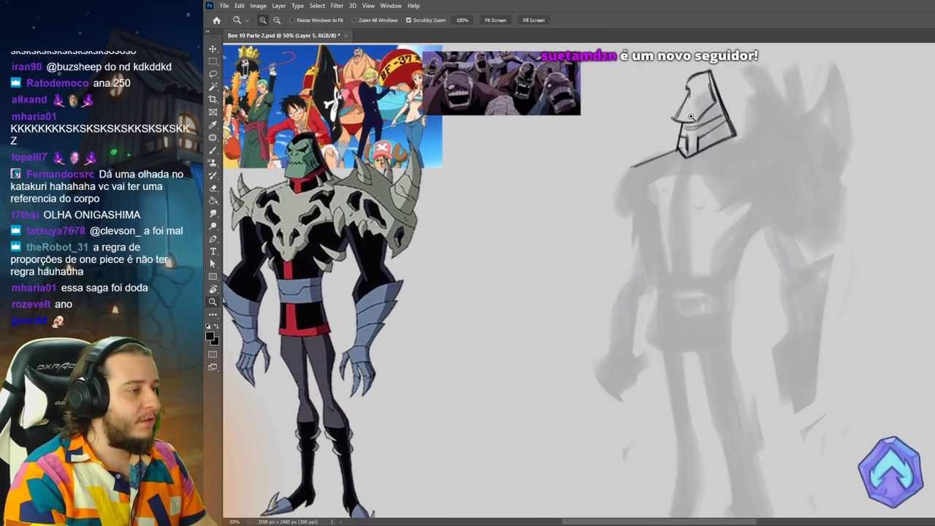
{"action": "key", "text": "e"}
{"action": "left_click", "coordinate": [681, 110], "text": "ctrl"}
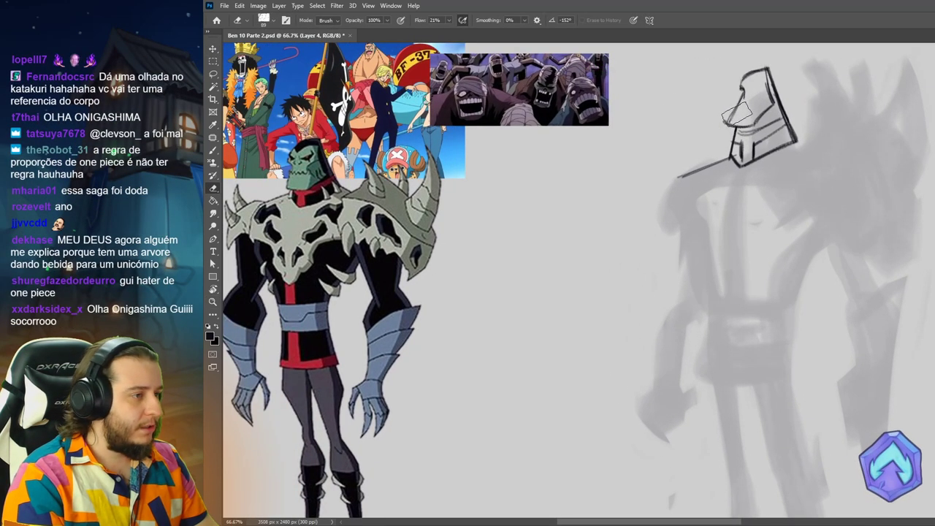
{"action": "key", "text": "b"}
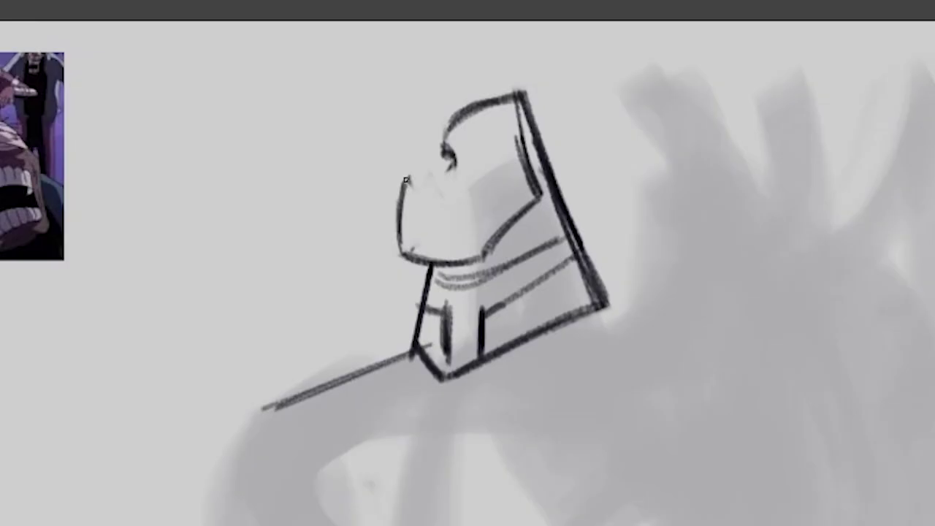
{"action": "left_click_drag", "start_coordinate": [727, 98], "coordinate": [765, 103]}
{"action": "key", "text": "e"}
{"action": "left_click_drag", "start_coordinate": [740, 93], "coordinate": [759, 71]}
{"action": "key", "text": "b"}
{"action": "left_click_drag", "start_coordinate": [733, 96], "coordinate": [763, 69]}
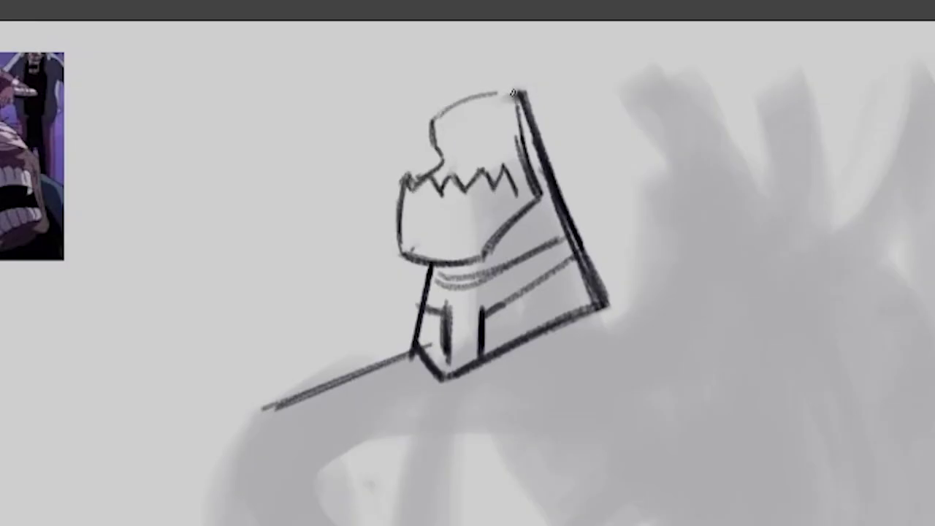
Step: Draw the scowling brow and eyes on the face, darkening around them, and add the nose detail
{"action": "mouse_move", "coordinate": [513, 93]}
{"action": "left_mouse_down"}
{"action": "mouse_move", "coordinate": [436, 113]}
{"action": "mouse_move", "coordinate": [501, 100]}
{"action": "left_mouse_up"}
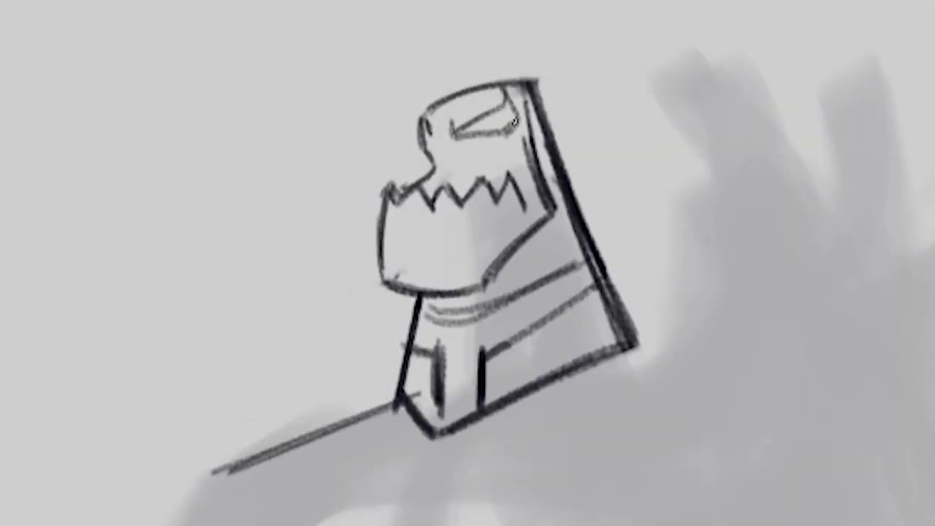
{"action": "left_click_drag", "start_coordinate": [428, 125], "coordinate": [445, 151]}
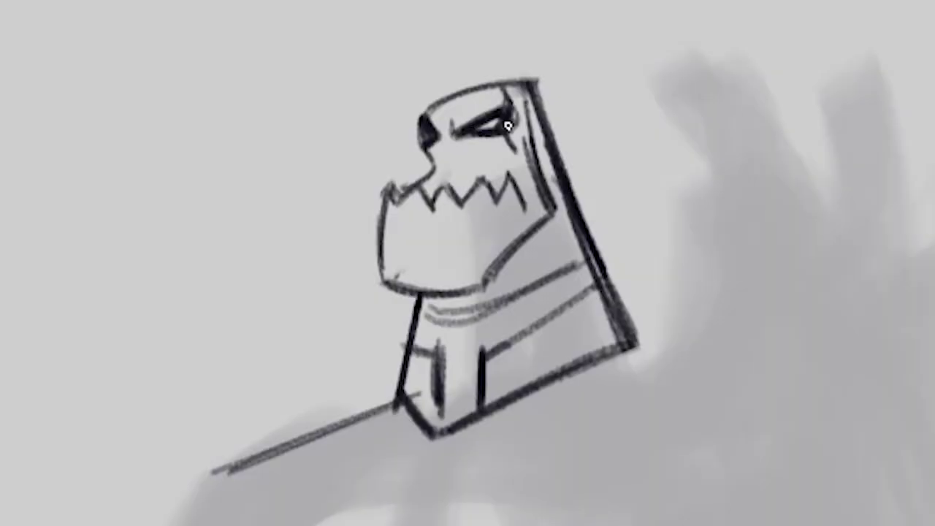
{"action": "left_click_drag", "start_coordinate": [437, 142], "coordinate": [453, 161]}
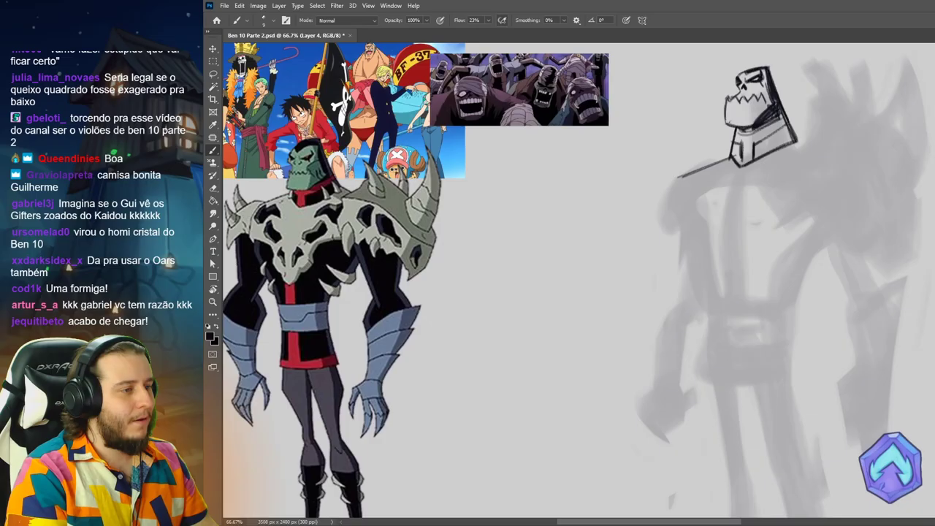
Step: Extend the hood's back edge and fill the hood and collar panels with black, leaving the center stripe light
{"action": "key", "text": "z"}
{"action": "left_click", "coordinate": [710, 117], "text": "alt"}
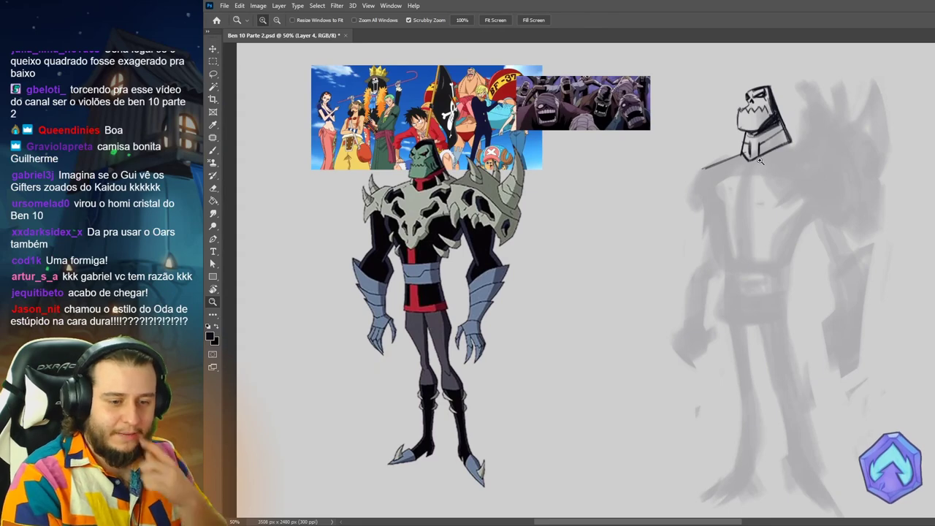
{"action": "key", "text": "b"}
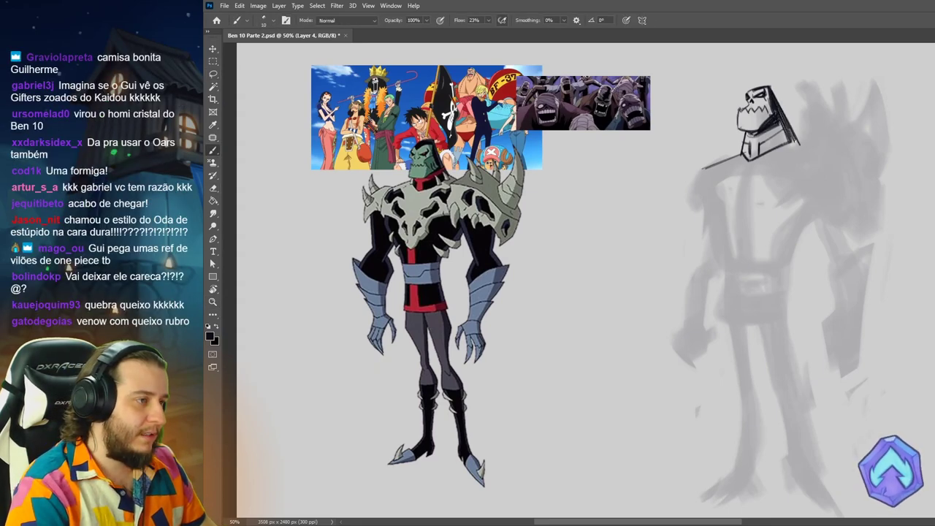
{"action": "mouse_move", "coordinate": [743, 133]}
{"action": "left_mouse_down"}
{"action": "mouse_move", "coordinate": [738, 156]}
{"action": "mouse_move", "coordinate": [747, 161]}
{"action": "left_mouse_up"}
{"action": "key", "text": "e"}
{"action": "key", "text": "b"}
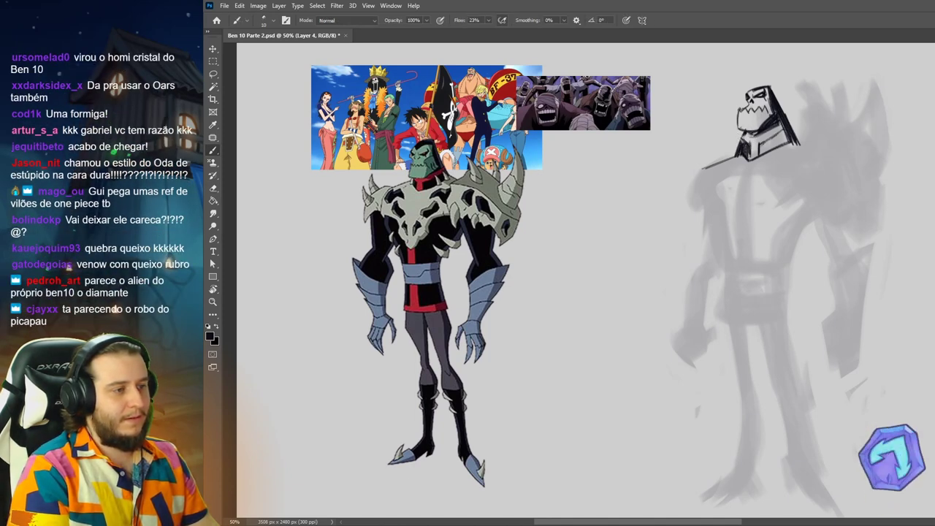
{"action": "left_click_drag", "start_coordinate": [786, 131], "coordinate": [761, 147]}
{"action": "left_click_drag", "start_coordinate": [746, 143], "coordinate": [741, 160]}
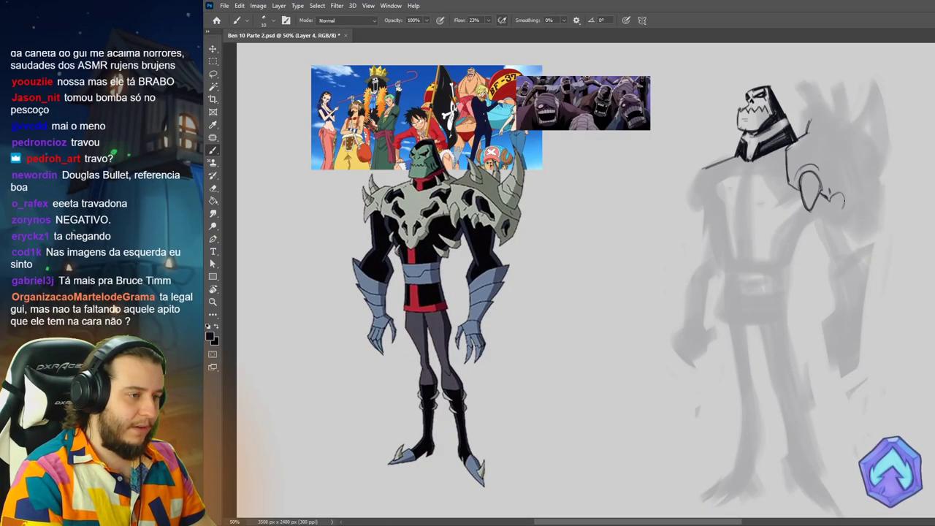
Step: Outline the large skull-shaped shoulder armor with its hanging teeth, pointed lower edge and curved horns
{"action": "left_click_drag", "start_coordinate": [829, 204], "coordinate": [858, 205]}
{"action": "left_click_drag", "start_coordinate": [893, 165], "coordinate": [869, 240]}
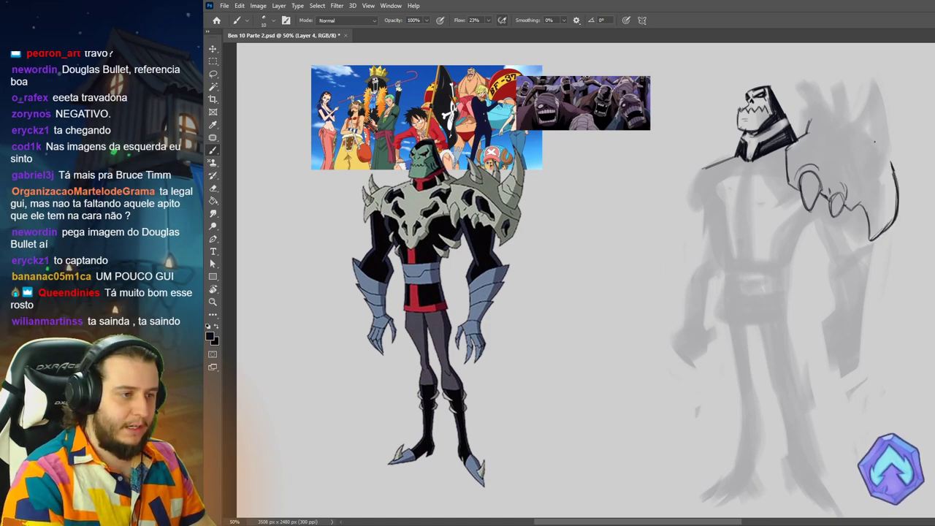
{"action": "mouse_move", "coordinate": [872, 135]}
{"action": "left_mouse_down"}
{"action": "mouse_move", "coordinate": [866, 122]}
{"action": "mouse_move", "coordinate": [892, 173]}
{"action": "left_mouse_up"}
{"action": "left_click_drag", "start_coordinate": [873, 115], "coordinate": [898, 152]}
{"action": "left_click_drag", "start_coordinate": [877, 101], "coordinate": [893, 115]}
{"action": "left_click_drag", "start_coordinate": [807, 126], "coordinate": [816, 89]}
{"action": "left_click_drag", "start_coordinate": [815, 88], "coordinate": [865, 125]}
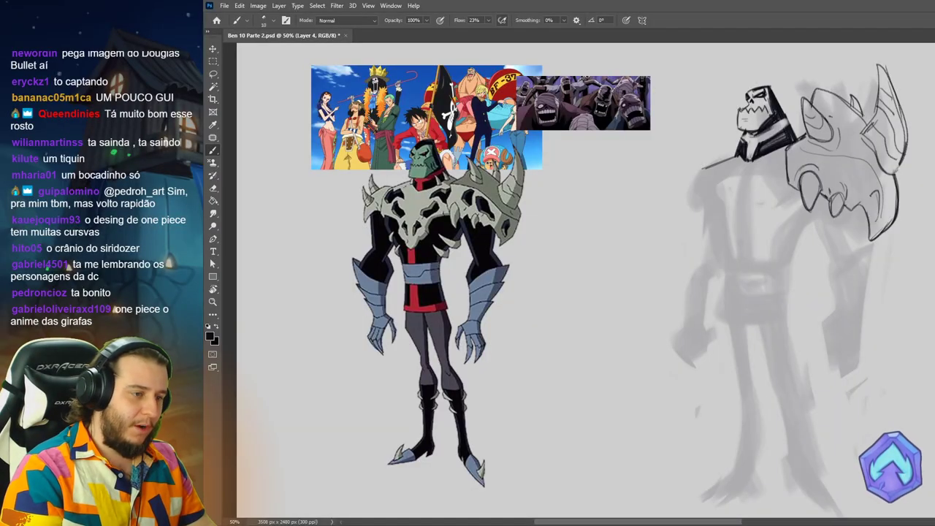
Step: Draw the eye sockets and openings on the skull shoulder armor and darken them with brush flow at 45%
{"action": "left_click_drag", "start_coordinate": [837, 167], "coordinate": [852, 186]}
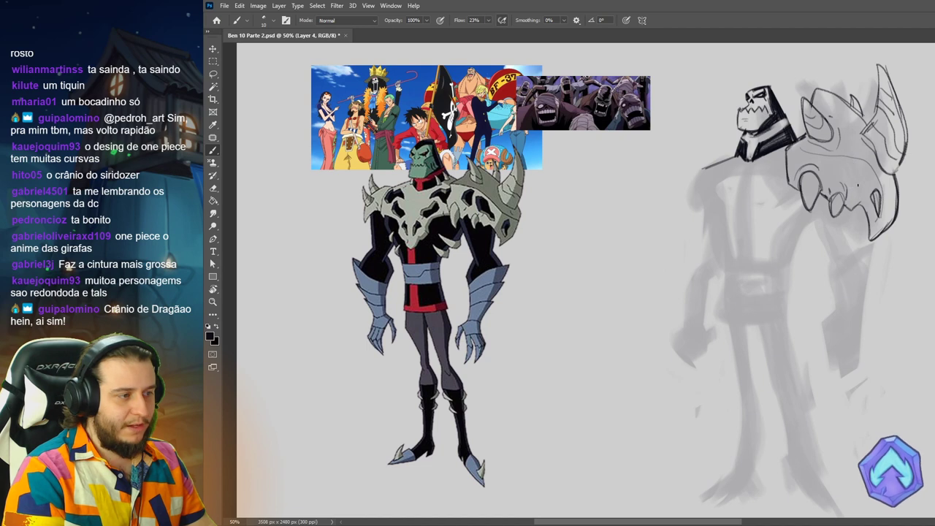
{"action": "left_click_drag", "start_coordinate": [859, 171], "coordinate": [843, 160]}
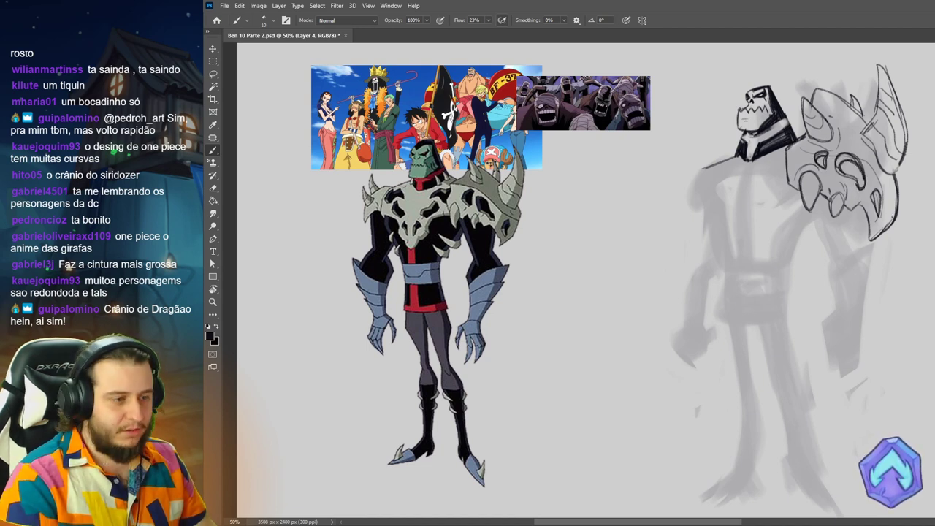
{"action": "key", "text": "shift+4"}
{"action": "key", "text": "shift+5"}
{"action": "left_click_drag", "start_coordinate": [840, 162], "coordinate": [875, 206]}
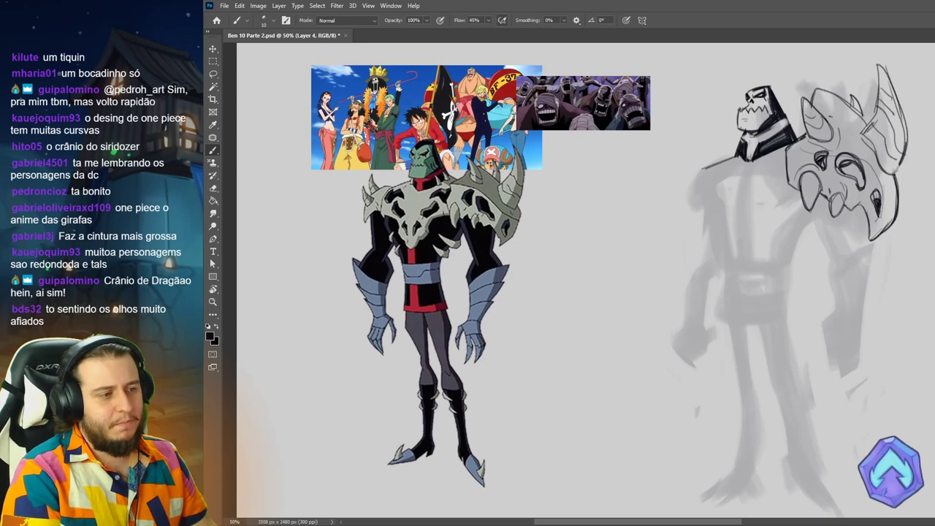
{"action": "left_click_drag", "start_coordinate": [840, 162], "coordinate": [856, 171]}
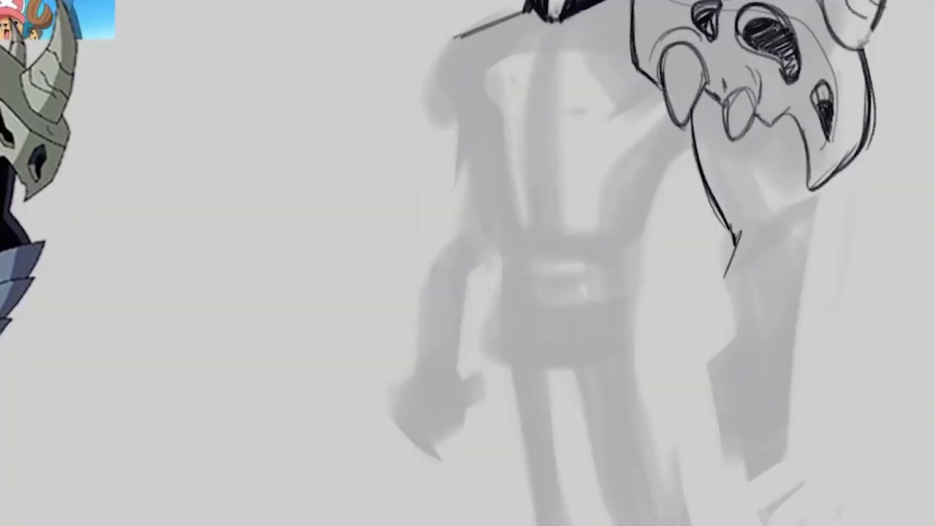
Step: Draw the upper arm and the flared forearm gauntlet beneath the large skull shoulder armor
{"action": "left_click_drag", "start_coordinate": [723, 277], "coordinate": [720, 417]}
{"action": "left_click_drag", "start_coordinate": [720, 418], "coordinate": [776, 430]}
{"action": "mouse_move", "coordinate": [735, 238]}
{"action": "left_mouse_down"}
{"action": "mouse_move", "coordinate": [803, 216]}
{"action": "mouse_move", "coordinate": [777, 424]}
{"action": "left_mouse_up"}
{"action": "mouse_move", "coordinate": [772, 124]}
{"action": "left_mouse_down"}
{"action": "mouse_move", "coordinate": [783, 223]}
{"action": "mouse_move", "coordinate": [781, 201]}
{"action": "left_mouse_up"}
Step: Erase the old shoulder line and draw the smaller horned shoulder pad and the chest plate outline
{"action": "key", "text": "e"}
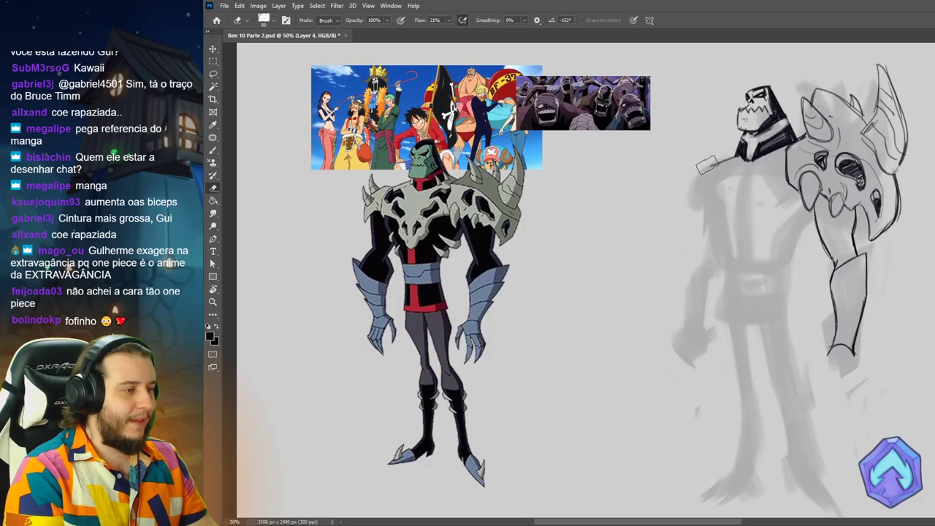
{"action": "key", "text": "b"}
{"action": "left_click_drag", "start_coordinate": [716, 169], "coordinate": [703, 194]}
{"action": "mouse_move", "coordinate": [706, 147]}
{"action": "left_mouse_down"}
{"action": "mouse_move", "coordinate": [668, 167]}
{"action": "mouse_move", "coordinate": [698, 199]}
{"action": "left_mouse_up"}
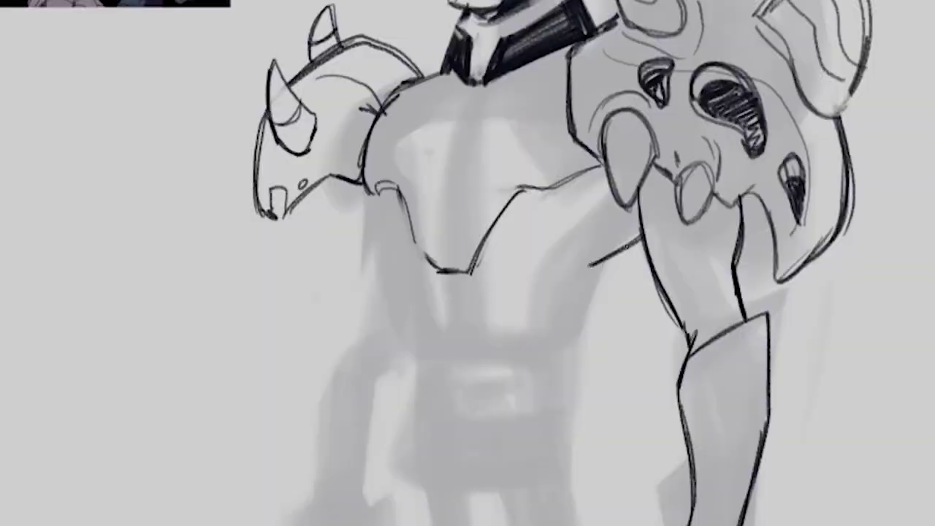
Step: Draw the sides of the torso tapering to the waist and outline the belt below the chest plate
{"action": "left_click_drag", "start_coordinate": [380, 183], "coordinate": [409, 380]}
{"action": "left_click_drag", "start_coordinate": [405, 336], "coordinate": [537, 330]}
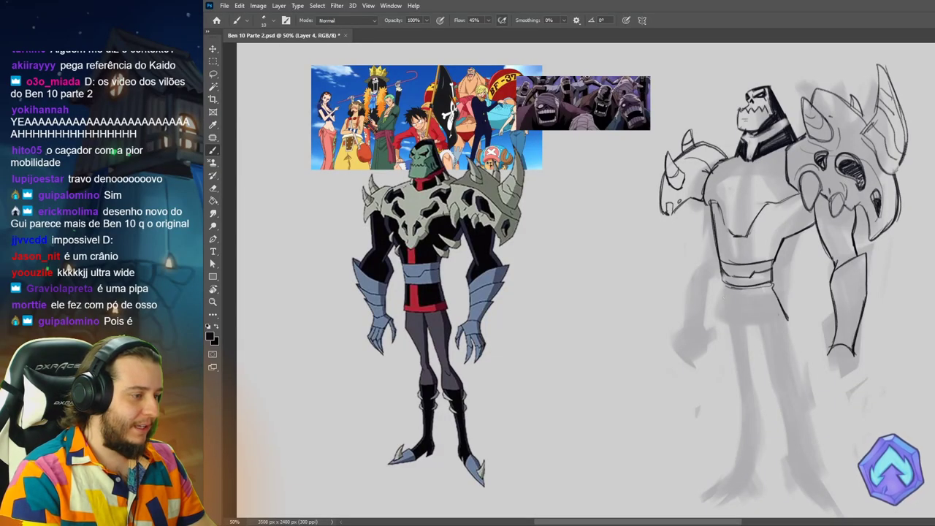
Step: Draw the paneled skirt below the belt and the vertical stripe running down the abdomen
{"action": "left_click_drag", "start_coordinate": [721, 280], "coordinate": [719, 318]}
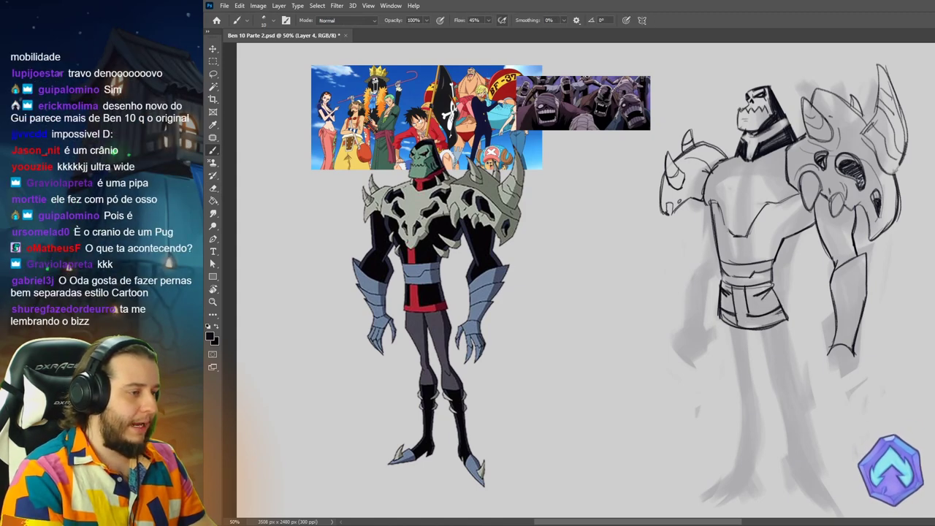
{"action": "key", "text": "ctrl+z"}
{"action": "mouse_move", "coordinate": [733, 234]}
{"action": "left_mouse_down"}
{"action": "mouse_move", "coordinate": [732, 263]}
{"action": "mouse_move", "coordinate": [742, 264]}
{"action": "left_mouse_up"}
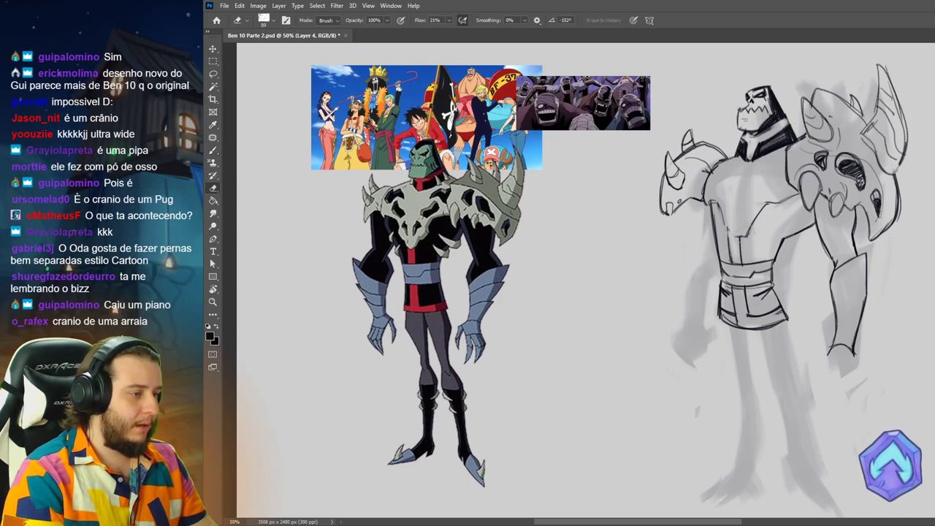
{"action": "key", "text": "e"}
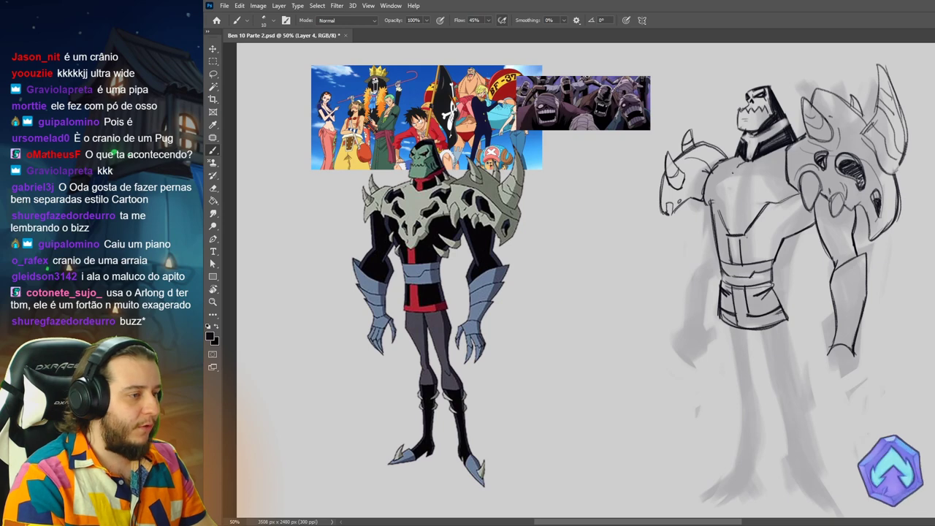
Step: Rework the upper chest plate, drawing the slanted center ridge from the collar toward its lower point
{"action": "key", "text": "e"}
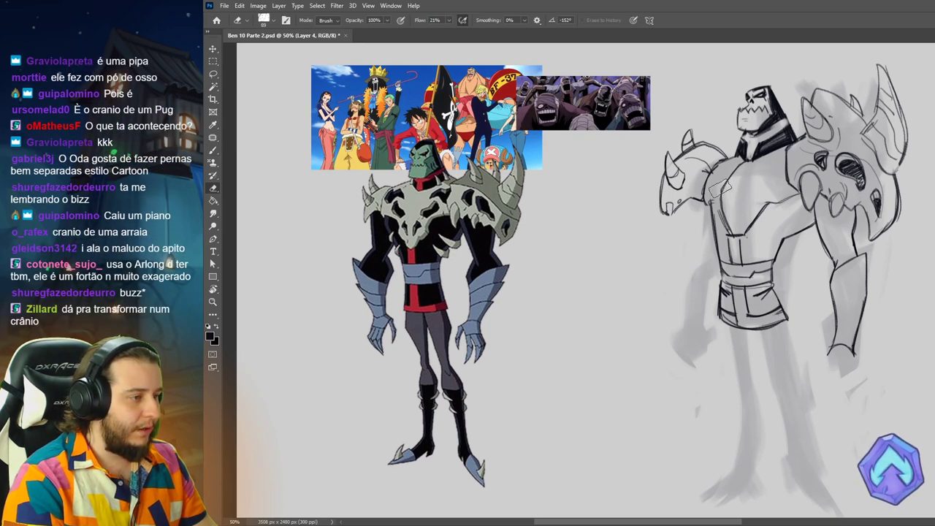
{"action": "key", "text": "b"}
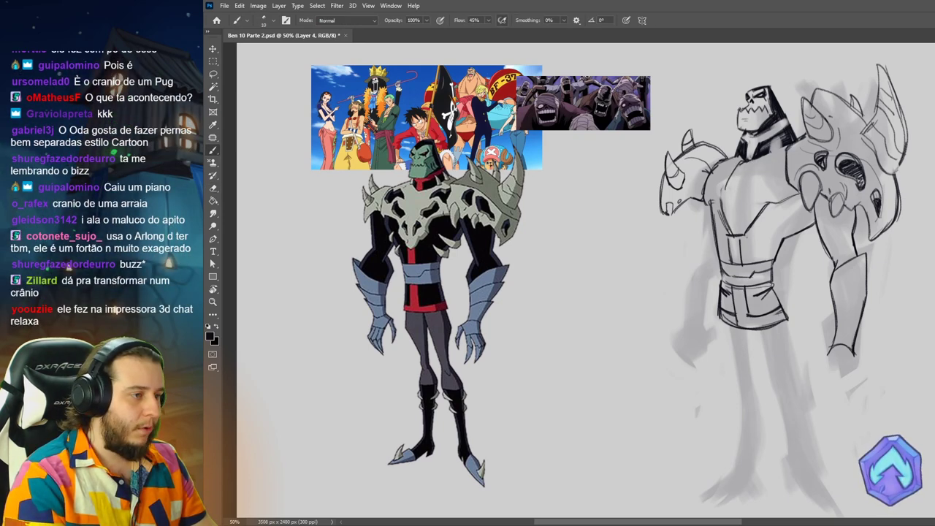
{"action": "key", "text": "e"}
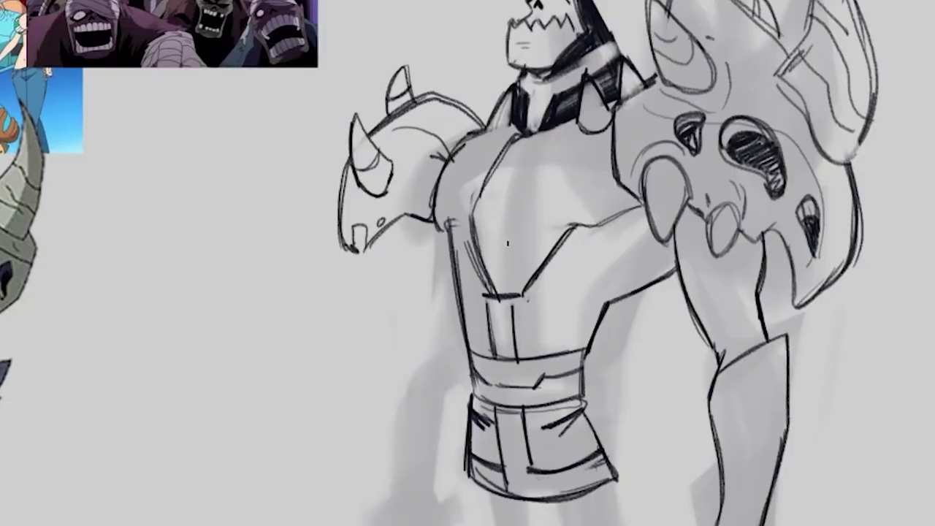
Step: Draw the skull's eye sockets, brow openings and nose hole on the chest plate
{"action": "left_click_drag", "start_coordinate": [426, 211], "coordinate": [456, 259]}
{"action": "left_click_drag", "start_coordinate": [518, 219], "coordinate": [505, 266]}
{"action": "mouse_move", "coordinate": [532, 191]}
{"action": "left_mouse_down"}
{"action": "mouse_move", "coordinate": [521, 206]}
{"action": "mouse_move", "coordinate": [577, 174]}
{"action": "left_mouse_up"}
{"action": "left_click_drag", "start_coordinate": [548, 154], "coordinate": [612, 144]}
{"action": "left_click_drag", "start_coordinate": [576, 149], "coordinate": [613, 165]}
{"action": "left_click_drag", "start_coordinate": [465, 178], "coordinate": [463, 200]}
{"action": "left_click_drag", "start_coordinate": [429, 166], "coordinate": [427, 201]}
{"action": "left_click_drag", "start_coordinate": [406, 145], "coordinate": [447, 161]}
Step: Draw the pointed rib spikes wrapping around both sides of the torso under the chest plate
{"action": "left_click_drag", "start_coordinate": [588, 230], "coordinate": [642, 303]}
{"action": "left_click_drag", "start_coordinate": [527, 279], "coordinate": [575, 343]}
{"action": "left_click_drag", "start_coordinate": [419, 249], "coordinate": [413, 283]}
{"action": "left_click_drag", "start_coordinate": [432, 293], "coordinate": [426, 329]}
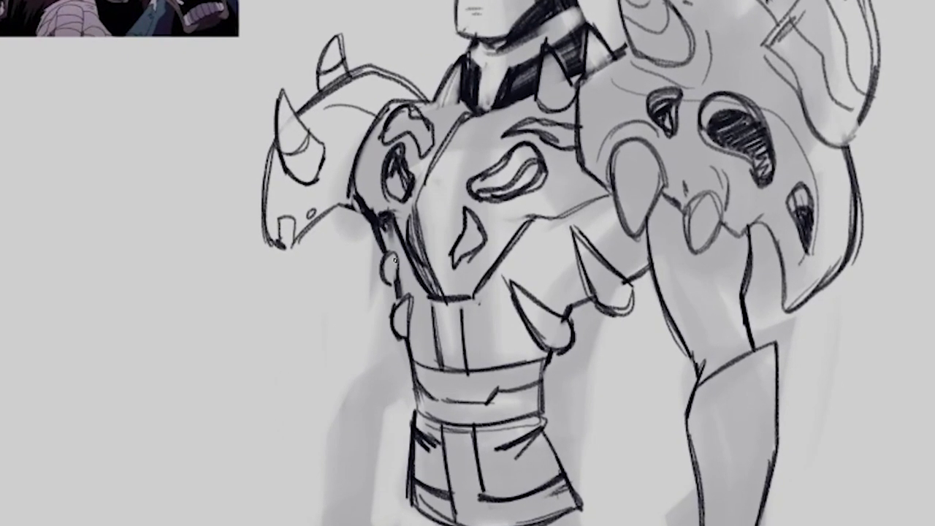
Step: Draw the overlapping pointed armor plates and inner ridge on the gauntlet beneath the large skull shoulder armor
{"action": "left_click_drag", "start_coordinate": [707, 371], "coordinate": [834, 320]}
{"action": "left_click_drag", "start_coordinate": [834, 320], "coordinate": [832, 384]}
{"action": "left_click_drag", "start_coordinate": [688, 426], "coordinate": [849, 375]}
{"action": "left_click_drag", "start_coordinate": [849, 374], "coordinate": [808, 449]}
{"action": "left_click_drag", "start_coordinate": [692, 480], "coordinate": [821, 453]}
{"action": "left_click_drag", "start_coordinate": [723, 369], "coordinate": [719, 467]}
Step: Draw the upper arm and banded forearm gauntlet beneath the smaller horned shoulder pad
{"action": "left_click_drag", "start_coordinate": [347, 212], "coordinate": [360, 369]}
{"action": "left_click_drag", "start_coordinate": [330, 391], "coordinate": [398, 404]}
{"action": "left_click_drag", "start_coordinate": [337, 385], "coordinate": [322, 500]}
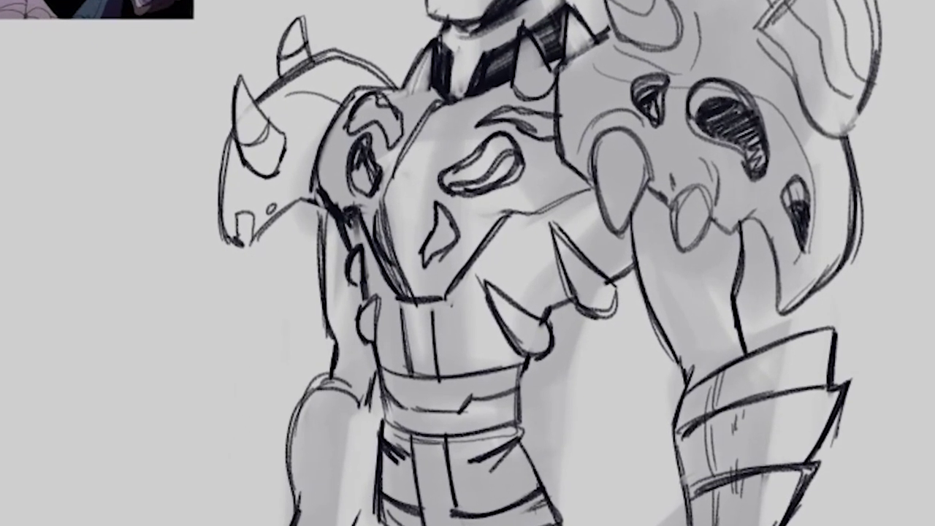
{"action": "left_click_drag", "start_coordinate": [323, 457], "coordinate": [398, 474]}
{"action": "left_click_drag", "start_coordinate": [321, 277], "coordinate": [336, 446]}
Step: Fill the abdomen, upper arms, chest skull openings and skirt panels with black hatching
{"action": "left_click_drag", "start_coordinate": [395, 343], "coordinate": [526, 350]}
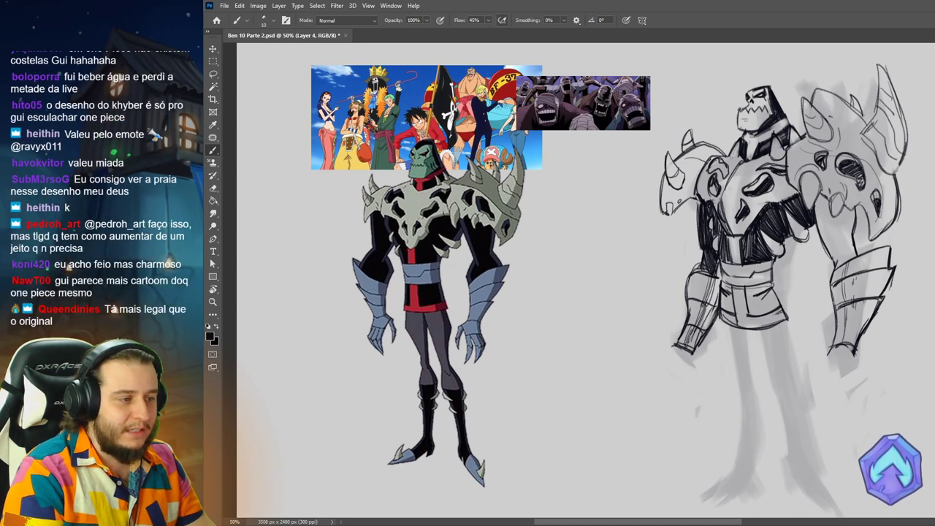
{"action": "key", "text": "e"}
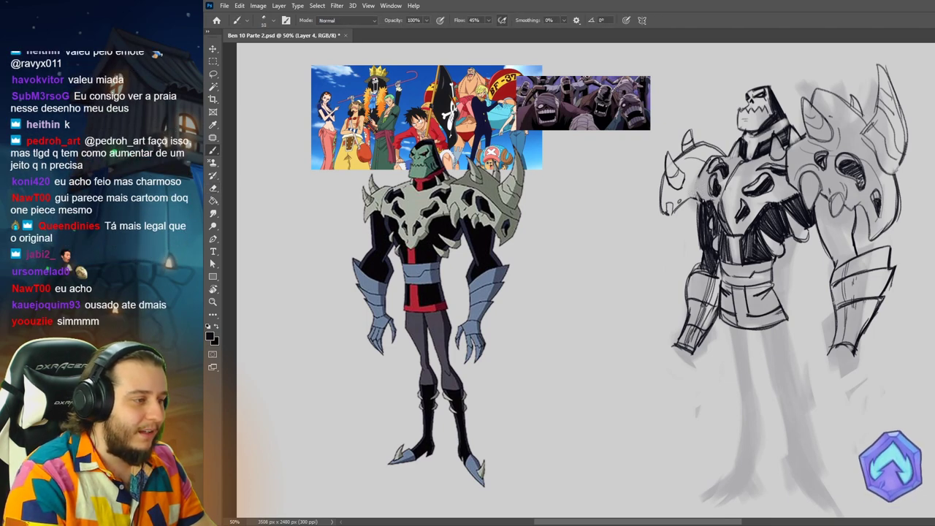
{"action": "key", "text": "b"}
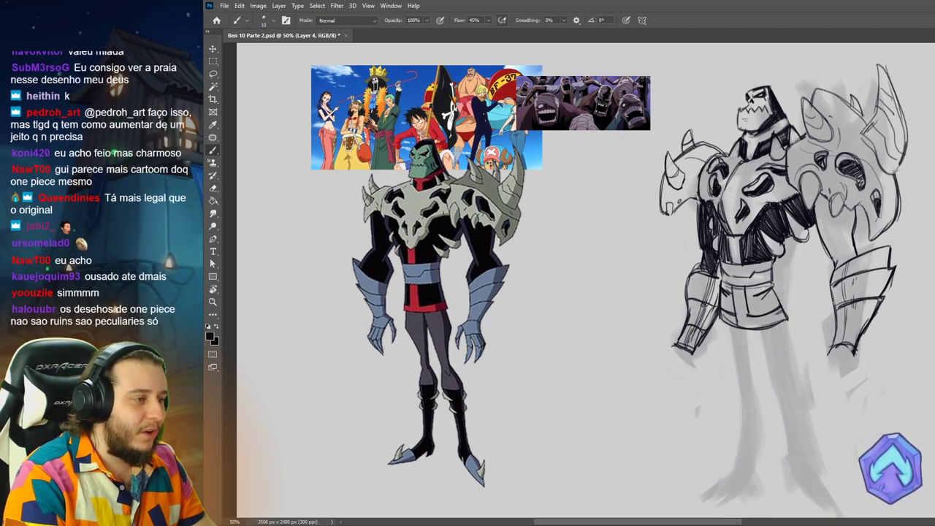
{"action": "key", "text": "e"}
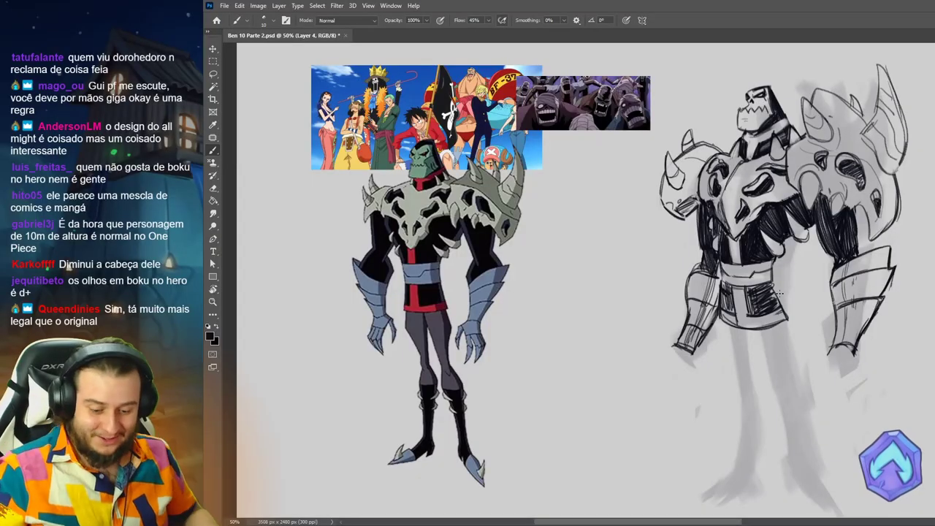
Step: Duplicate the sketch layer, scale the copy to 72.58% and place it beside the original villain for comparison
{"action": "key", "text": "ctrl+j"}
{"action": "key", "text": "ctrl+t"}
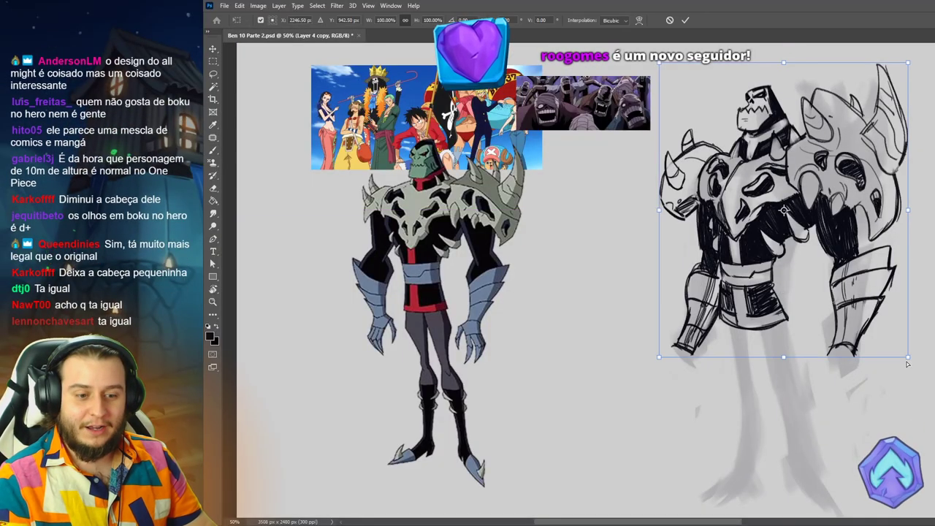
{"action": "mouse_move", "coordinate": [920, 74]}
{"action": "left_mouse_down"}
{"action": "mouse_move", "coordinate": [914, 65]}
{"action": "mouse_move", "coordinate": [869, 121]}
{"action": "left_mouse_up"}
{"action": "key", "text": "ctrl+z"}
{"action": "mouse_move", "coordinate": [828, 153]}
{"action": "left_mouse_down"}
{"action": "mouse_move", "coordinate": [554, 151]}
{"action": "mouse_move", "coordinate": [500, 134]}
{"action": "left_mouse_up"}
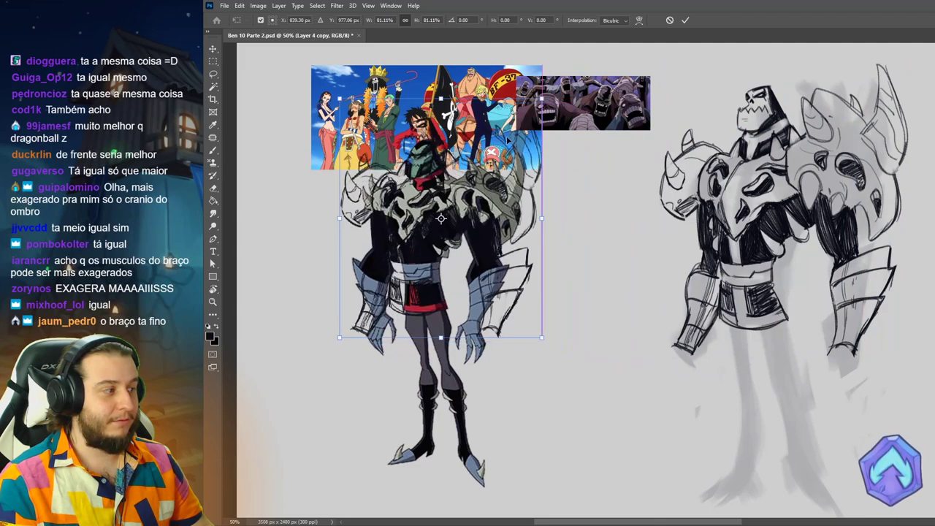
{"action": "left_click_drag", "start_coordinate": [541, 98], "coordinate": [521, 124]}
{"action": "mouse_move", "coordinate": [490, 138]}
{"action": "left_mouse_down"}
{"action": "mouse_move", "coordinate": [636, 143]}
{"action": "mouse_move", "coordinate": [651, 154]}
{"action": "mouse_move", "coordinate": [651, 176]}
{"action": "left_mouse_up"}
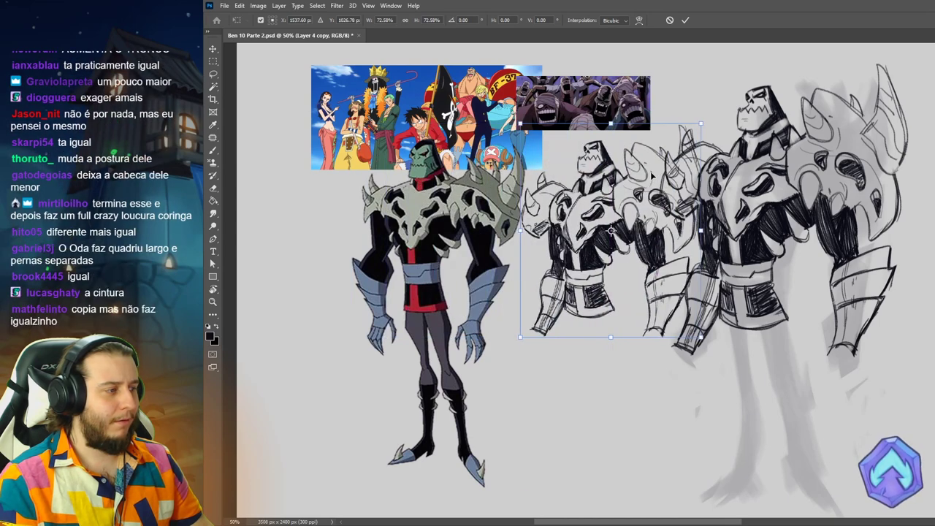
{"action": "key", "text": "Return"}
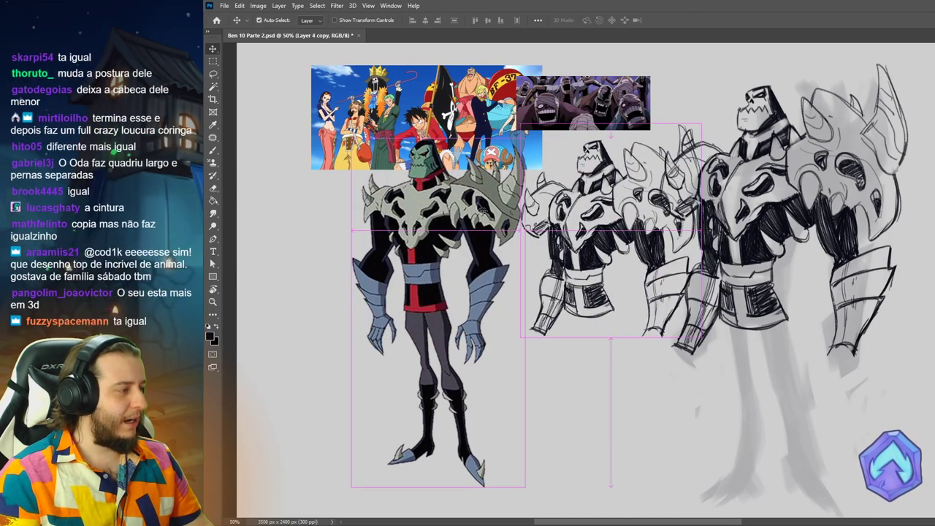
Step: Shift the original villain reference farther from the sketch and delete the scaled sketch copy
{"action": "left_click_drag", "start_coordinate": [477, 208], "coordinate": [415, 208]}
{"action": "left_click_drag", "start_coordinate": [680, 177], "coordinate": [638, 177]}
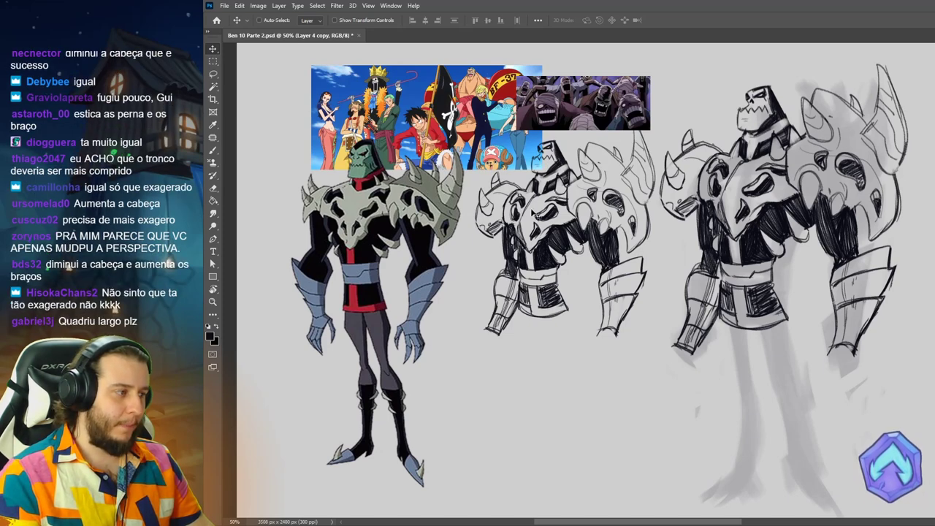
{"action": "key", "text": "Delete"}
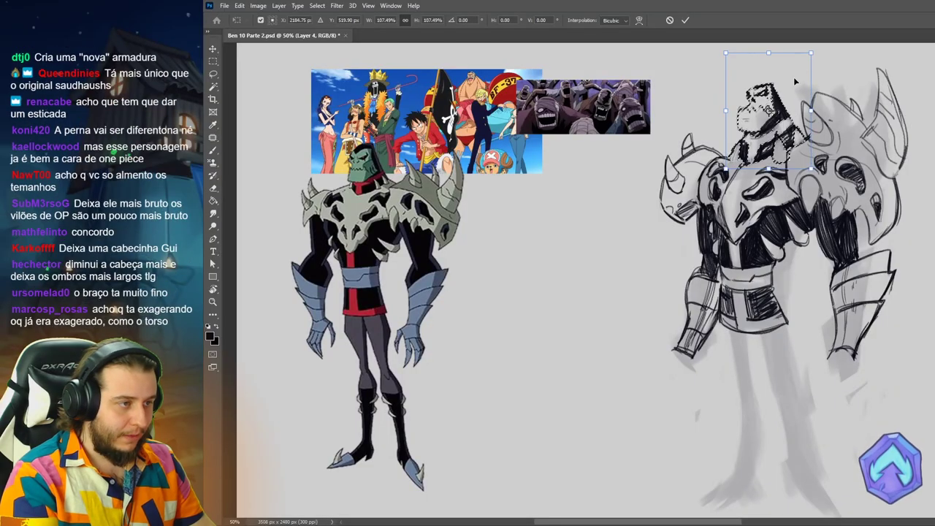
Step: Scale the selected head and neck down to 94.92% and raise them above the shoulders
{"action": "key", "text": "ctrl+z"}
{"action": "left_click_drag", "start_coordinate": [808, 58], "coordinate": [800, 51]}
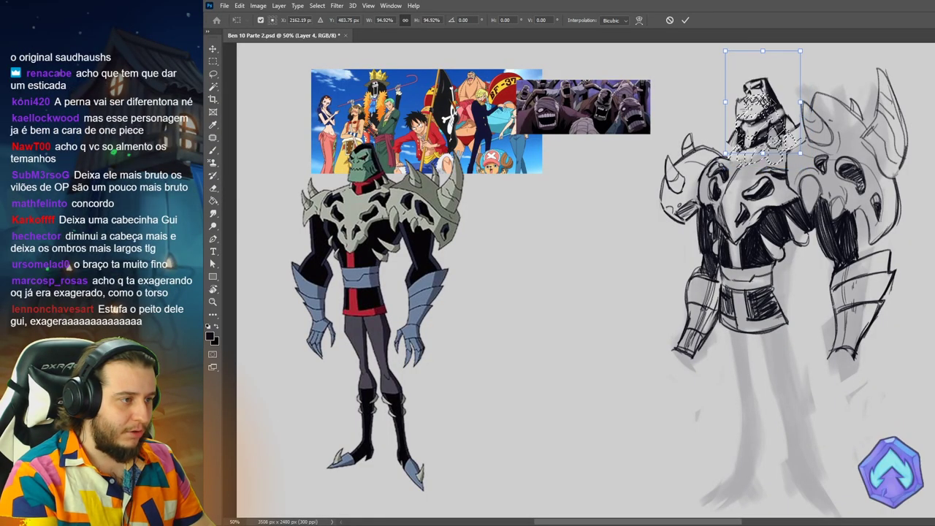
{"action": "key", "text": "Return"}
{"action": "key", "text": "ctrl+d"}
Step: Erase the leftover collar lines and redraw a longer neck sloping down to the shoulders
{"action": "key", "text": "e"}
{"action": "left_click_drag", "start_coordinate": [733, 130], "coordinate": [754, 151]}
{"action": "left_click_drag", "start_coordinate": [792, 121], "coordinate": [768, 133]}
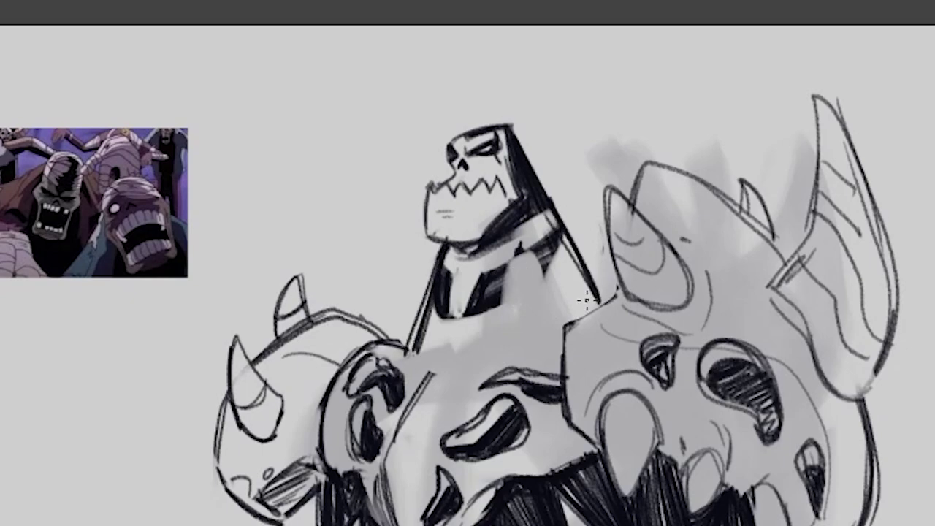
{"action": "left_click_drag", "start_coordinate": [587, 301], "coordinate": [343, 360]}
{"action": "left_click_drag", "start_coordinate": [503, 337], "coordinate": [516, 251]}
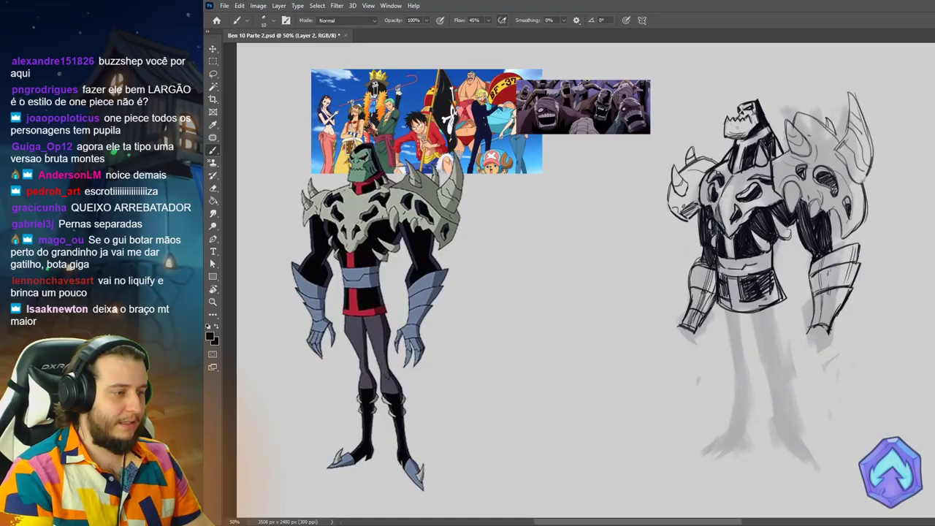
Step: Select the gray leg blocking and stretch its height to 145.93% to lengthen the legs
{"action": "key", "text": "l"}
{"action": "mouse_move", "coordinate": [774, 323]}
{"action": "left_mouse_down"}
{"action": "mouse_move", "coordinate": [783, 281]}
{"action": "mouse_move", "coordinate": [718, 366]}
{"action": "mouse_move", "coordinate": [737, 504]}
{"action": "mouse_move", "coordinate": [833, 438]}
{"action": "mouse_move", "coordinate": [778, 311]}
{"action": "left_mouse_up"}
{"action": "key", "text": "ctrl+t"}
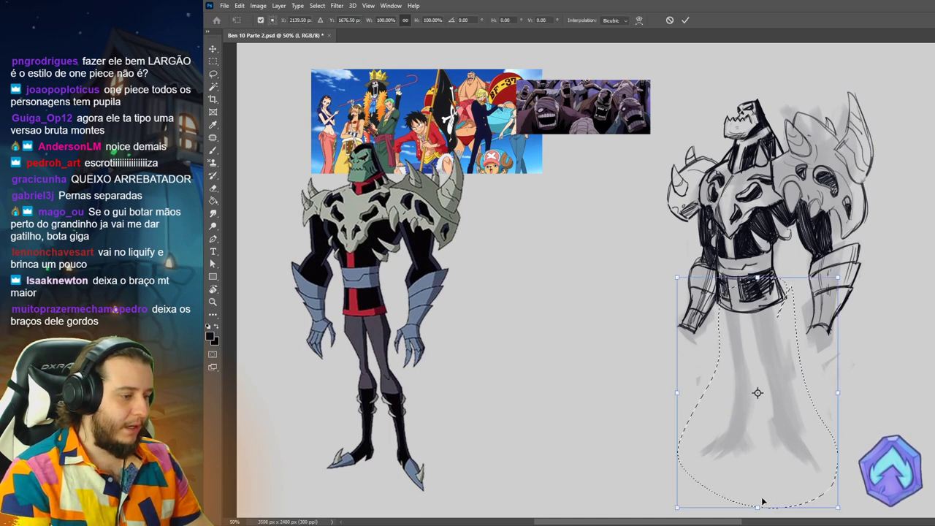
{"action": "mouse_move", "coordinate": [762, 502]}
{"action": "left_mouse_down"}
{"action": "mouse_move", "coordinate": [763, 521]}
{"action": "mouse_move", "coordinate": [762, 511]}
{"action": "left_mouse_up"}
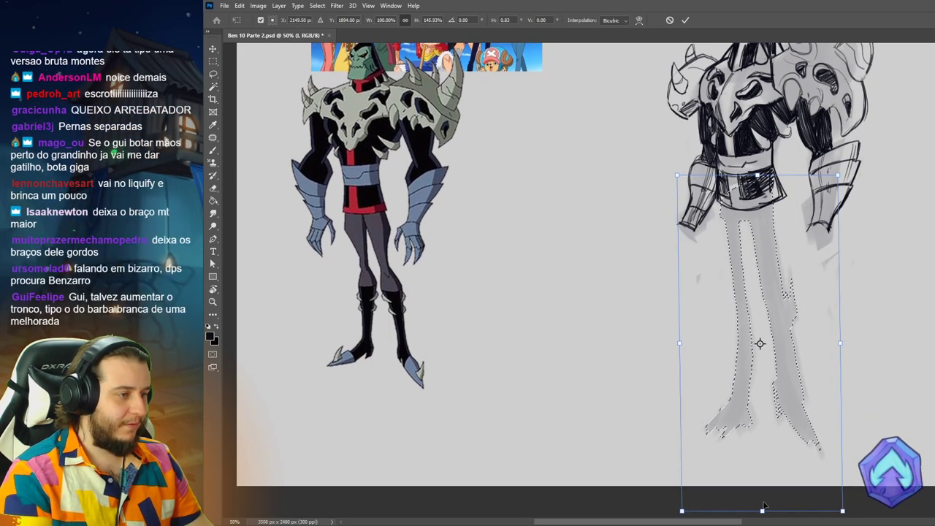
{"action": "key", "text": "Return"}
{"action": "key", "text": "ctrl+d"}
{"action": "left_click_drag", "start_coordinate": [858, 312], "coordinate": [862, 379]}
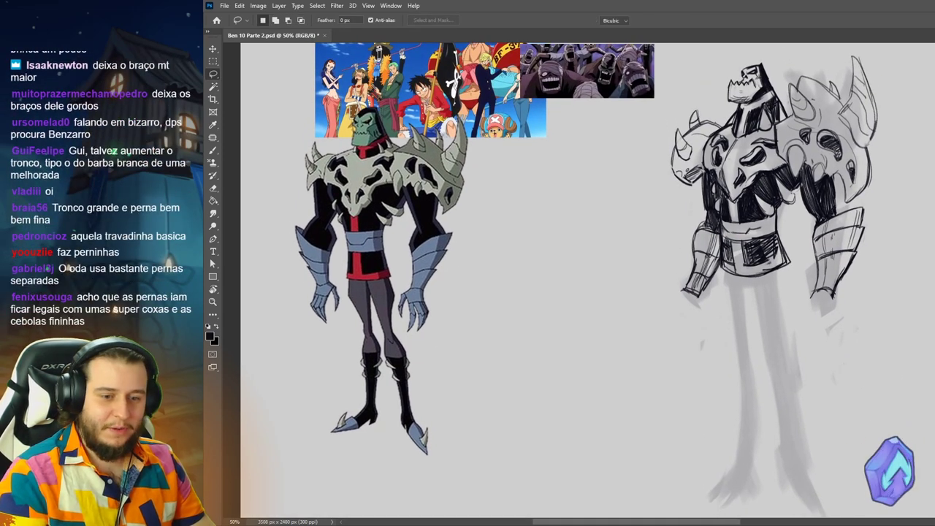
{"action": "key", "text": "ctrl+t"}
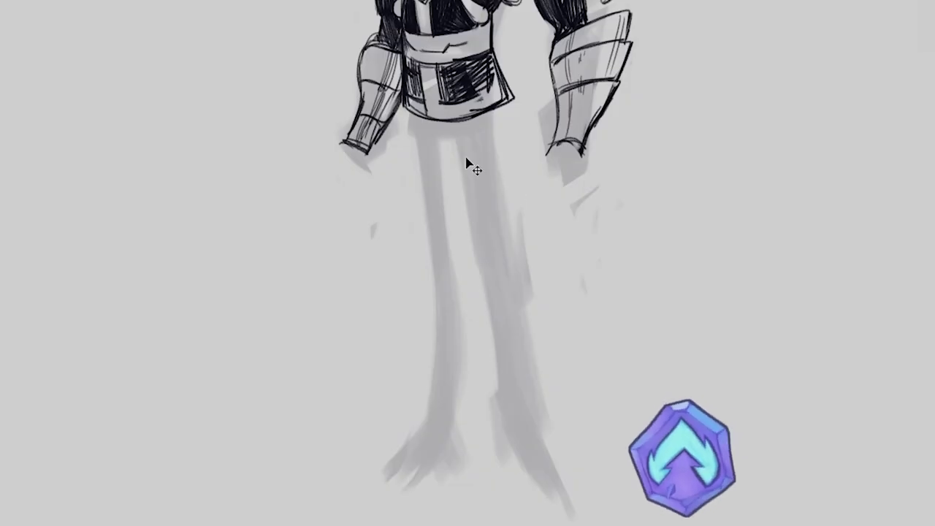
Step: Draw the long leg outlines over the gray blocking and add pointed, spiked high-heeled shoes
{"action": "left_click_drag", "start_coordinate": [719, 266], "coordinate": [729, 447]}
{"action": "left_click_drag", "start_coordinate": [784, 258], "coordinate": [822, 429]}
{"action": "left_click_drag", "start_coordinate": [740, 269], "coordinate": [756, 448]}
{"action": "left_click_drag", "start_coordinate": [767, 268], "coordinate": [809, 449]}
{"action": "mouse_move", "coordinate": [731, 445]}
{"action": "left_mouse_down"}
{"action": "mouse_move", "coordinate": [653, 500]}
{"action": "mouse_move", "coordinate": [681, 478]}
{"action": "left_mouse_up"}
{"action": "left_click_drag", "start_coordinate": [751, 448], "coordinate": [724, 477]}
{"action": "left_click_drag", "start_coordinate": [831, 446], "coordinate": [842, 474]}
{"action": "left_click_drag", "start_coordinate": [396, 428], "coordinate": [316, 478]}
{"action": "left_click_drag", "start_coordinate": [334, 452], "coordinate": [362, 403]}
{"action": "left_click_drag", "start_coordinate": [417, 457], "coordinate": [313, 481]}
{"action": "left_click_drag", "start_coordinate": [468, 358], "coordinate": [469, 406]}
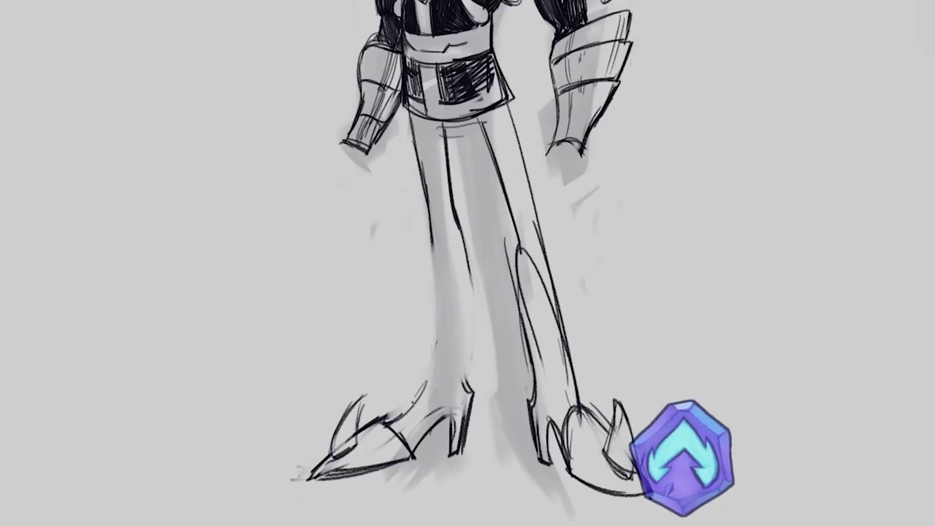
Step: Erase the straight leg lines and redraw the legs with wide, angular thighs narrowing at the knees
{"action": "key", "text": "ctrl+t"}
{"action": "key", "text": "Return"}
{"action": "left_click_drag", "start_coordinate": [556, 227], "coordinate": [475, 277]}
{"action": "left_click_drag", "start_coordinate": [509, 98], "coordinate": [531, 249]}
{"action": "left_click_drag", "start_coordinate": [403, 102], "coordinate": [439, 381]}
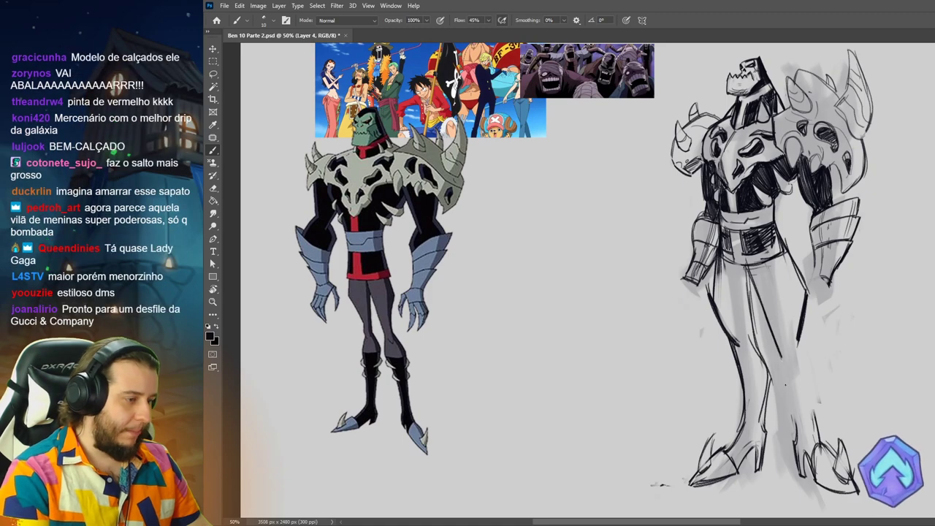
Step: Select the lower legs and feet from the knees down and lower them to lengthen the legs
{"action": "key", "text": "ctrl+minus"}
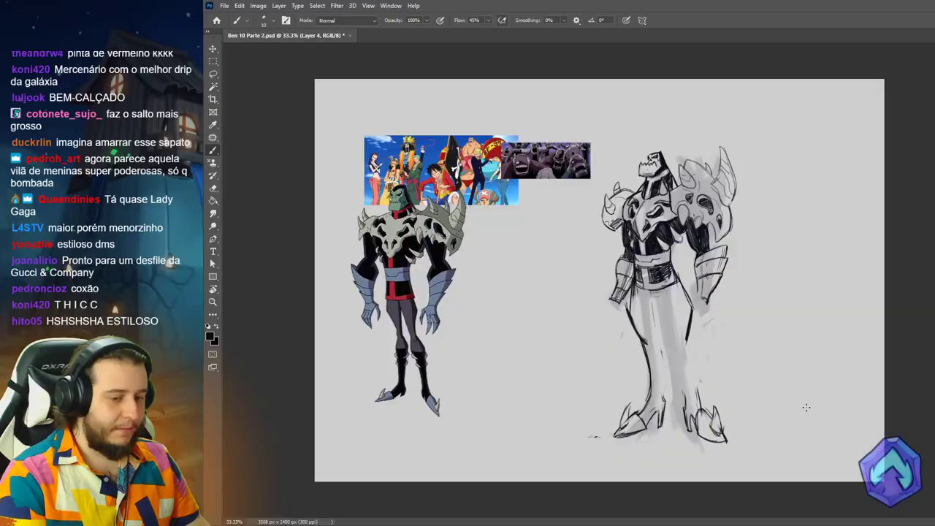
{"action": "key", "text": "l"}
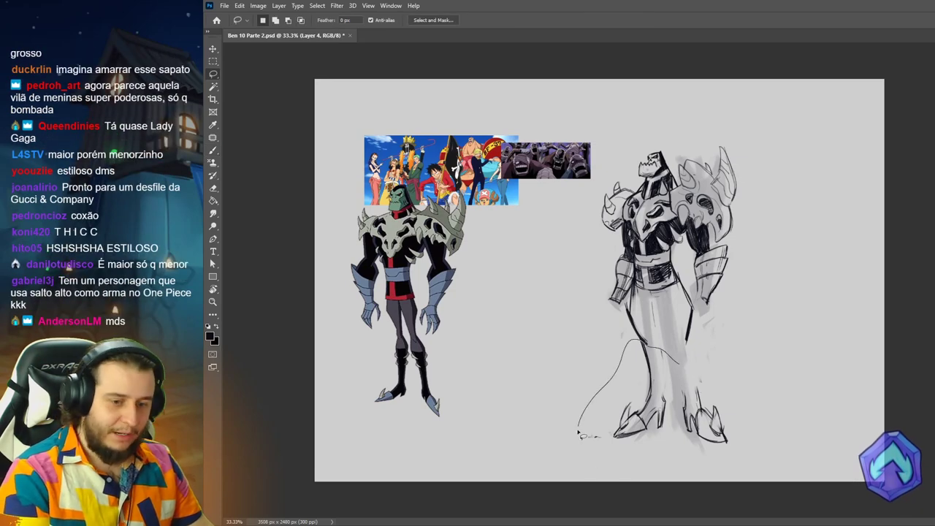
{"action": "mouse_move", "coordinate": [578, 434]}
{"action": "left_mouse_down"}
{"action": "mouse_move", "coordinate": [732, 477]}
{"action": "mouse_move", "coordinate": [705, 350]}
{"action": "left_mouse_up"}
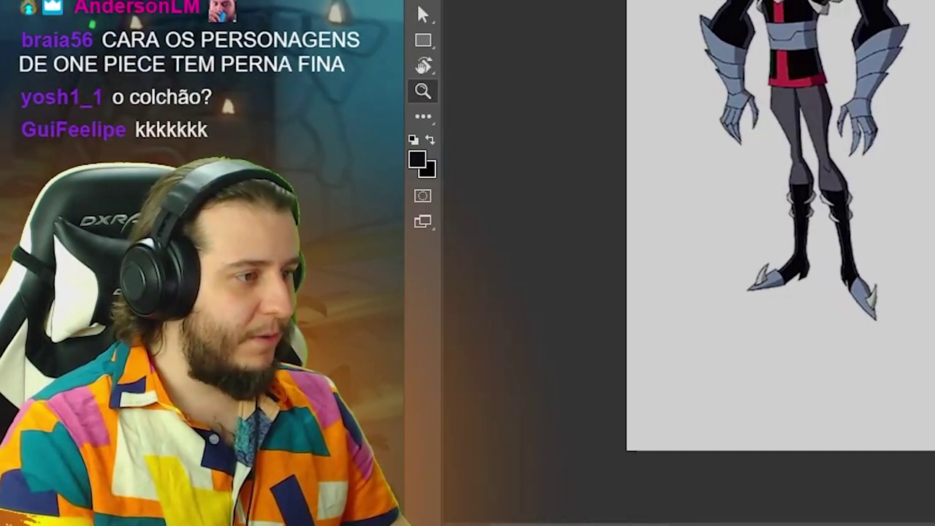
Step: Clean up the leg outlines, redrawing the thighs, knees and calves with straighter, sharper contours
{"action": "key", "text": "ctrl+plus"}
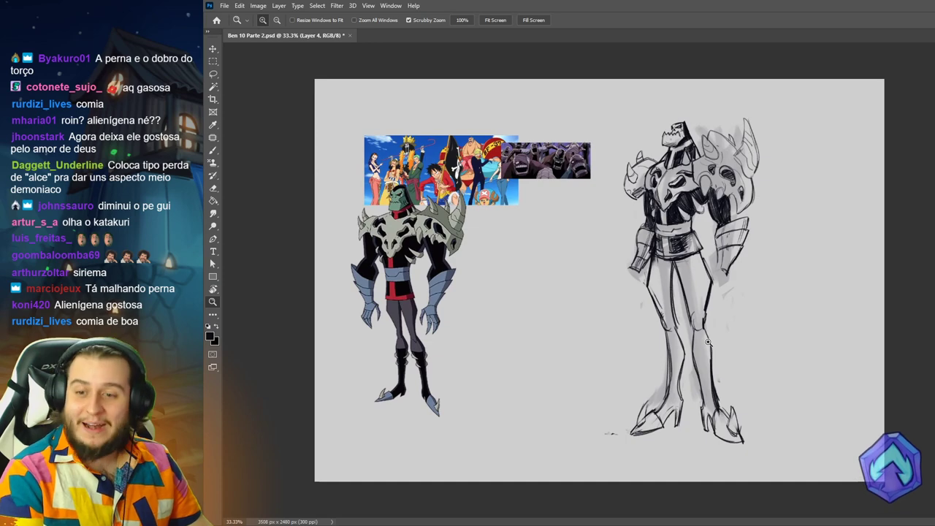
{"action": "left_click", "coordinate": [707, 326]}
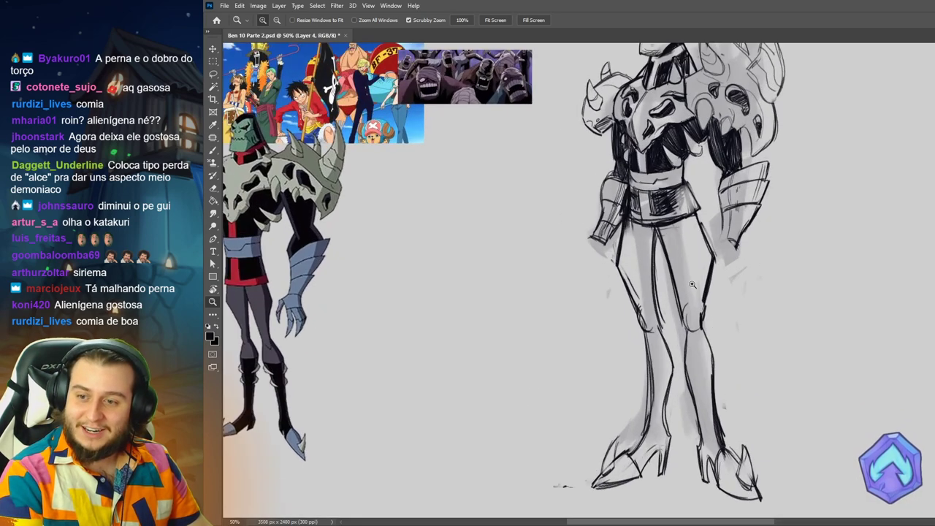
{"action": "left_click_drag", "start_coordinate": [626, 255], "coordinate": [650, 332]}
{"action": "key", "text": "b"}
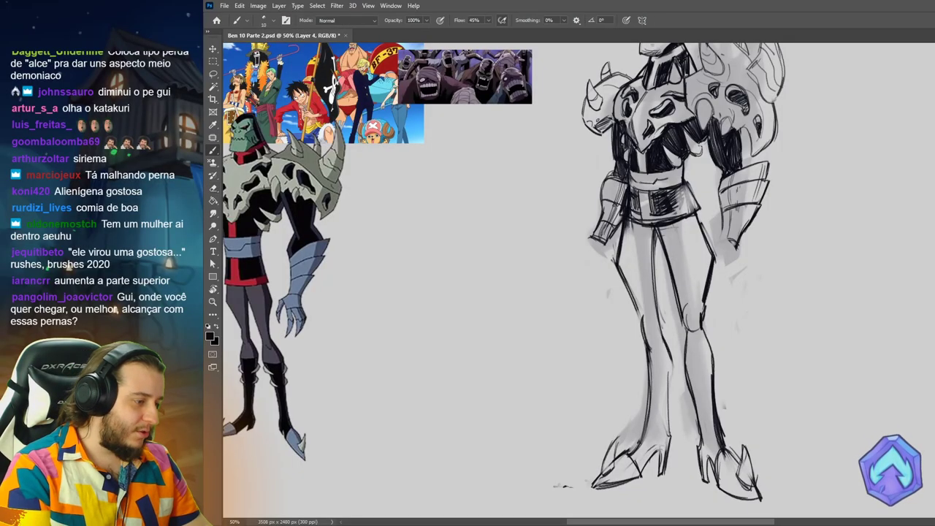
{"action": "key", "text": "e"}
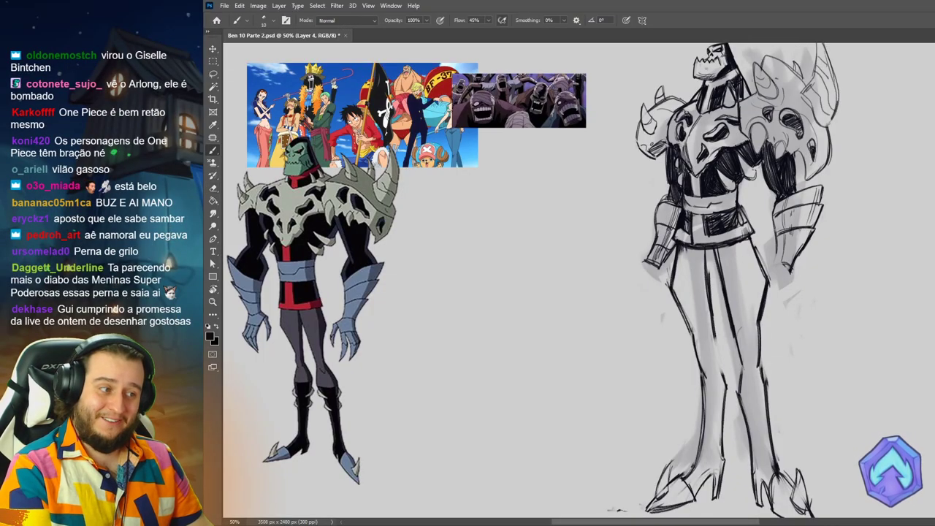
{"action": "key", "text": "ctrl+minus"}
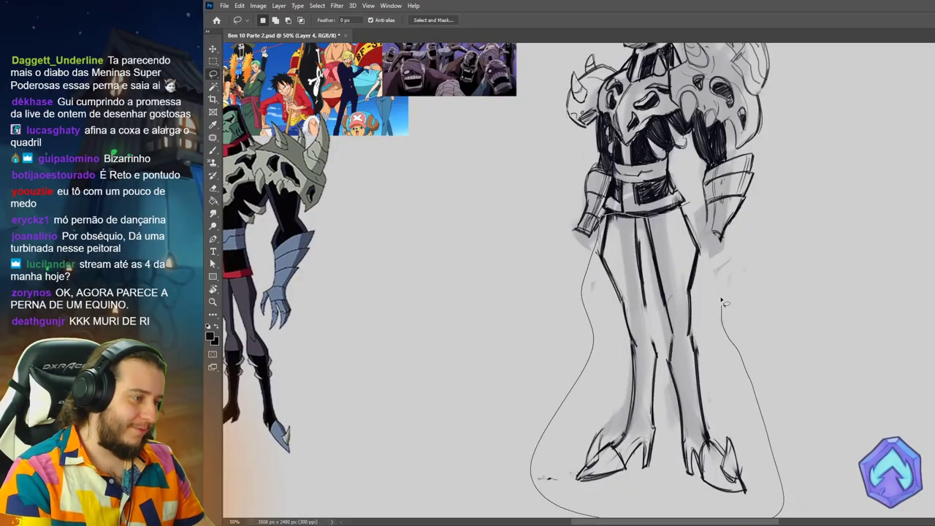
Step: Select the legs below the skirt and try to transform them into a shorter pair
{"action": "left_click_drag", "start_coordinate": [722, 301], "coordinate": [703, 243]}
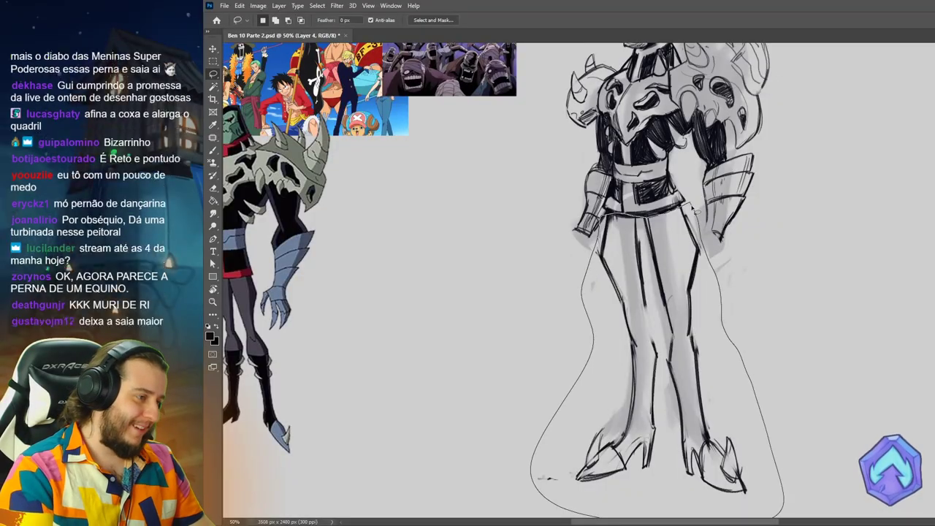
{"action": "key", "text": "ctrl+t"}
{"action": "key", "text": "ctrl+minus"}
{"action": "mouse_move", "coordinate": [755, 441]}
{"action": "left_mouse_down"}
{"action": "mouse_move", "coordinate": [736, 416]}
{"action": "mouse_move", "coordinate": [745, 415]}
{"action": "left_mouse_up"}
{"action": "key", "text": "Return"}
{"action": "key", "text": "ctrl+minus"}
{"action": "key", "text": "ctrl+minus"}
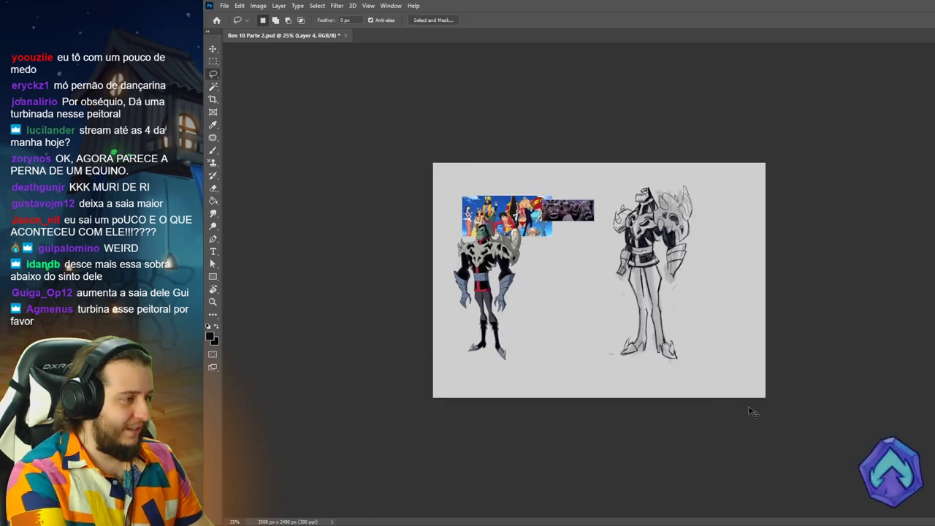
{"action": "key", "text": "ctrl+plus"}
{"action": "key", "text": "ctrl+plus"}
{"action": "key", "text": "ctrl+z"}
{"action": "key", "text": "e"}
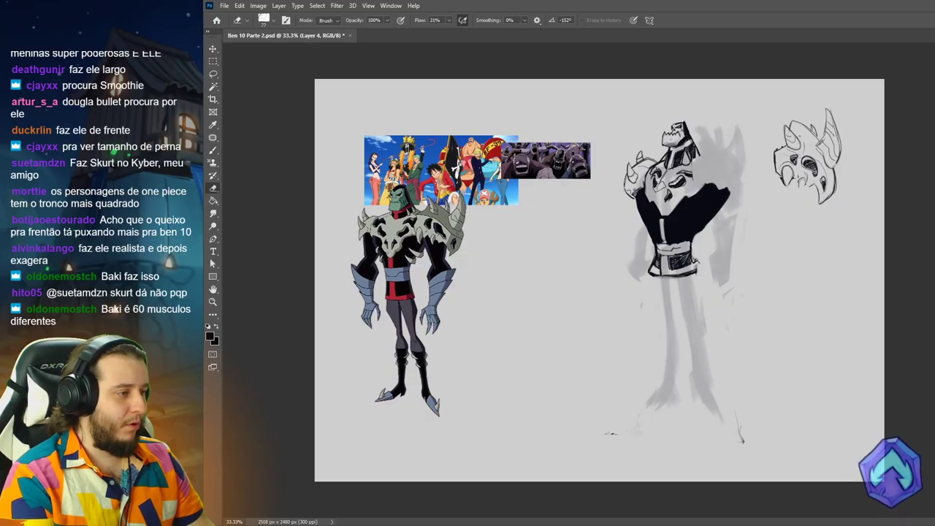
Step: Scale the selected head down to about 95% and deselect it
{"action": "key", "text": "b"}
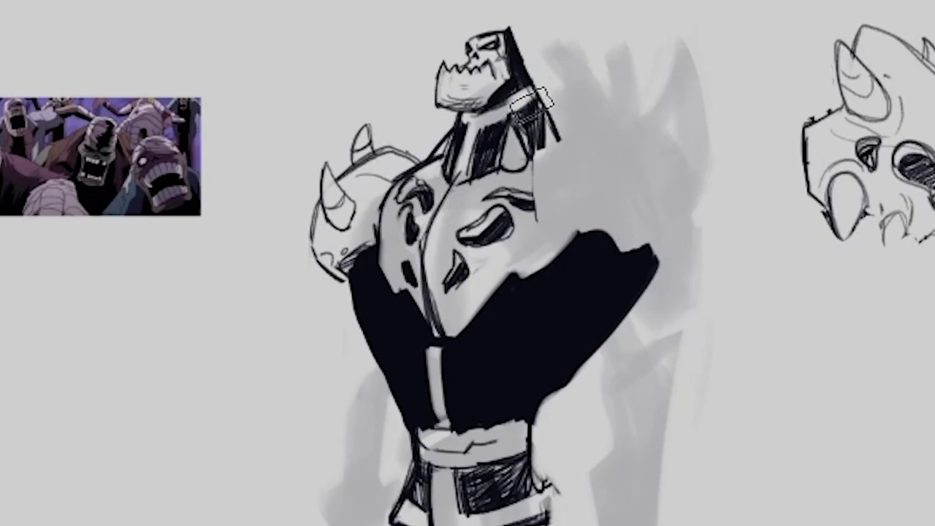
{"action": "key", "text": "ctrl+t"}
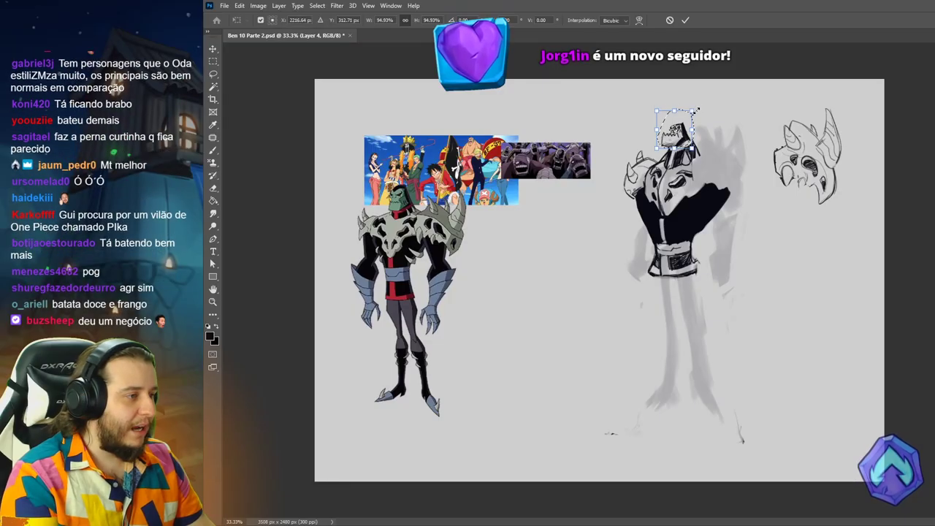
{"action": "key", "text": "Return"}
{"action": "key", "text": "l"}
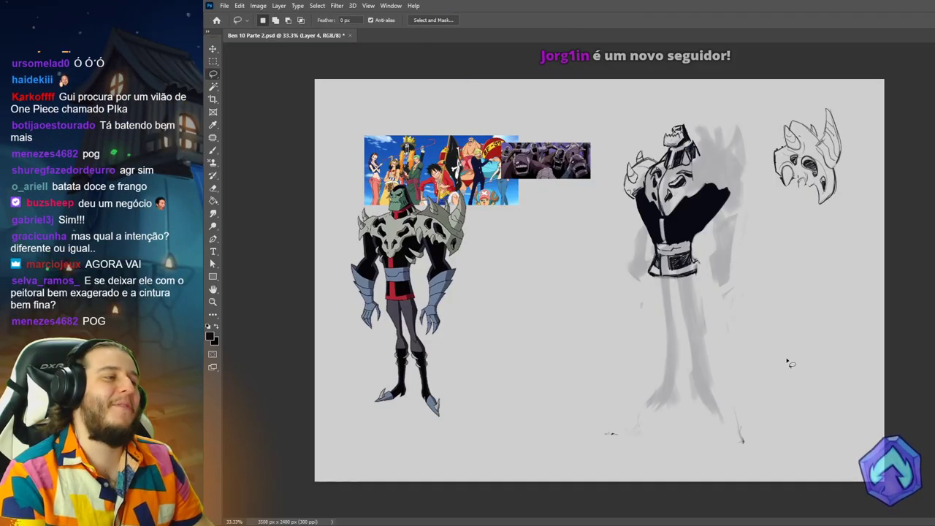
{"action": "key", "text": "ctrl+d"}
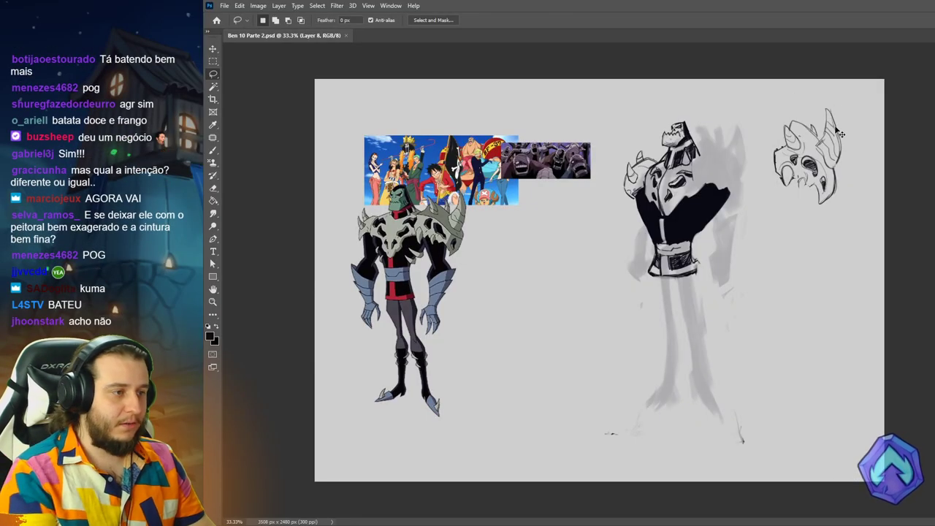
Step: Enlarge the detached spiked shoulder armor, fit it over the near shoulder, and merge it into the layer below
{"action": "key", "text": "ctrl+t"}
{"action": "left_click_drag", "start_coordinate": [841, 109], "coordinate": [854, 89]}
{"action": "left_click_drag", "start_coordinate": [829, 135], "coordinate": [756, 145]}
{"action": "left_click_drag", "start_coordinate": [783, 218], "coordinate": [801, 232]}
{"action": "left_click_drag", "start_coordinate": [760, 164], "coordinate": [755, 161]}
{"action": "key", "text": "Return"}
{"action": "key", "text": "ctrl+e"}
{"action": "key", "text": "e"}
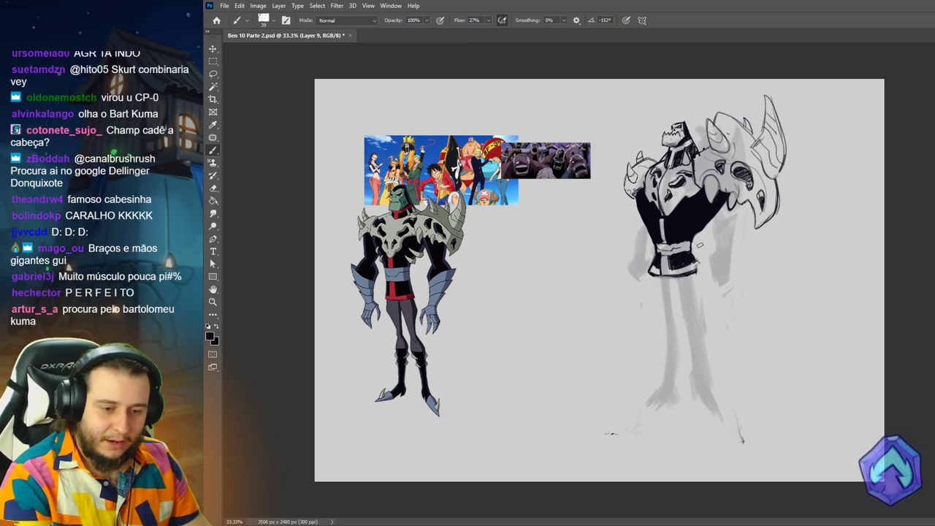
Step: Block in the long legs over the gray shapes with thick black strokes, down to pointed high heels
{"action": "left_click_drag", "start_coordinate": [658, 276], "coordinate": [670, 340]}
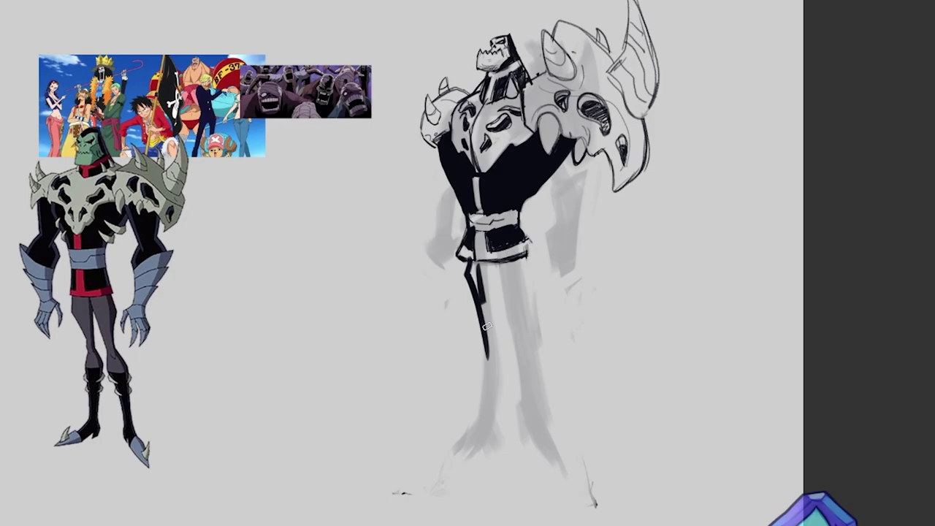
{"action": "left_click_drag", "start_coordinate": [688, 277], "coordinate": [698, 331]}
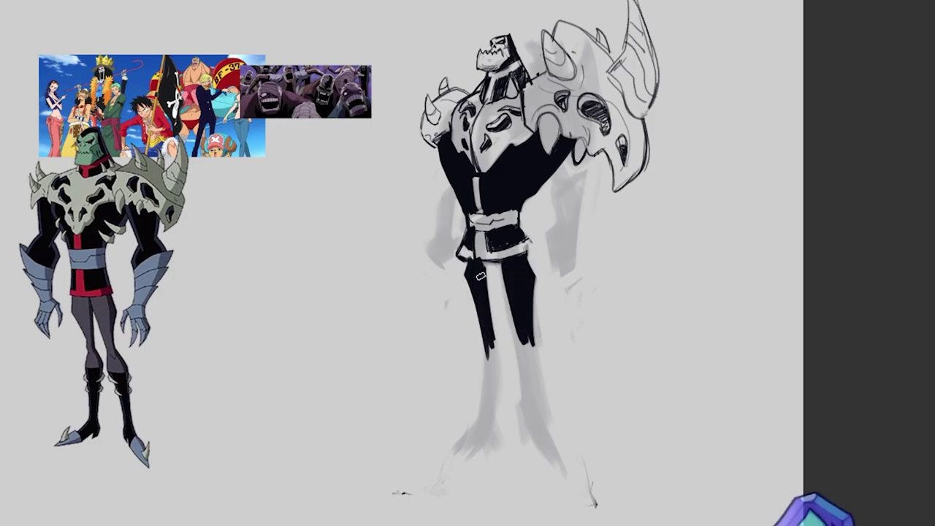
{"action": "mouse_move", "coordinate": [480, 306]}
{"action": "left_mouse_down"}
{"action": "mouse_move", "coordinate": [547, 468]}
{"action": "mouse_move", "coordinate": [474, 493]}
{"action": "left_mouse_up"}
{"action": "left_click_drag", "start_coordinate": [546, 336], "coordinate": [559, 508]}
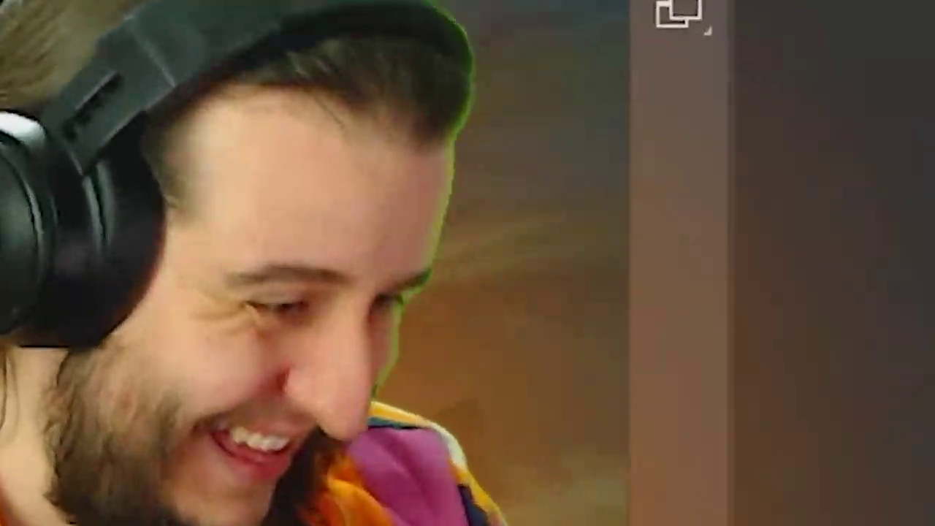
{"action": "left_click_drag", "start_coordinate": [520, 234], "coordinate": [547, 483]}
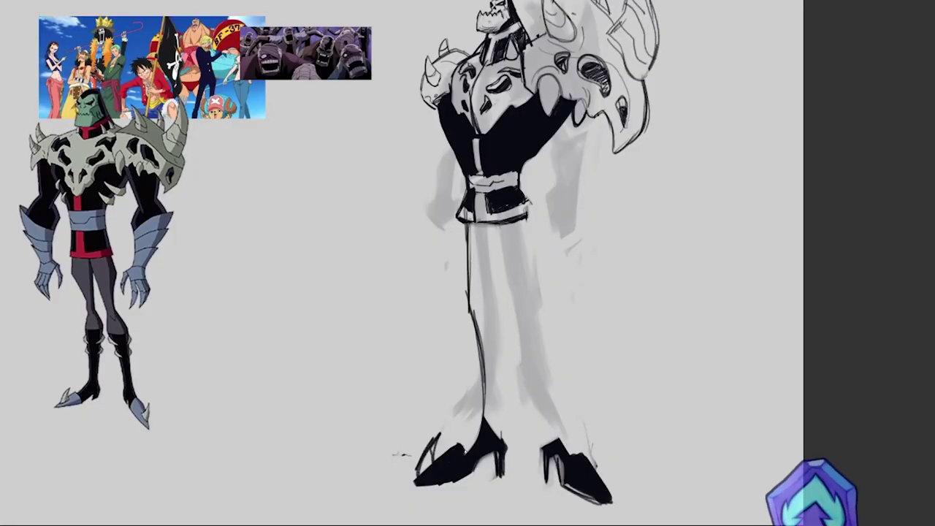
Step: Redraw the legs as thin outlines tapering from the skirt to the high-heeled shoes
{"action": "left_click_drag", "start_coordinate": [468, 223], "coordinate": [488, 438]}
{"action": "left_click_drag", "start_coordinate": [518, 223], "coordinate": [592, 471]}
{"action": "left_click_drag", "start_coordinate": [564, 427], "coordinate": [585, 515]}
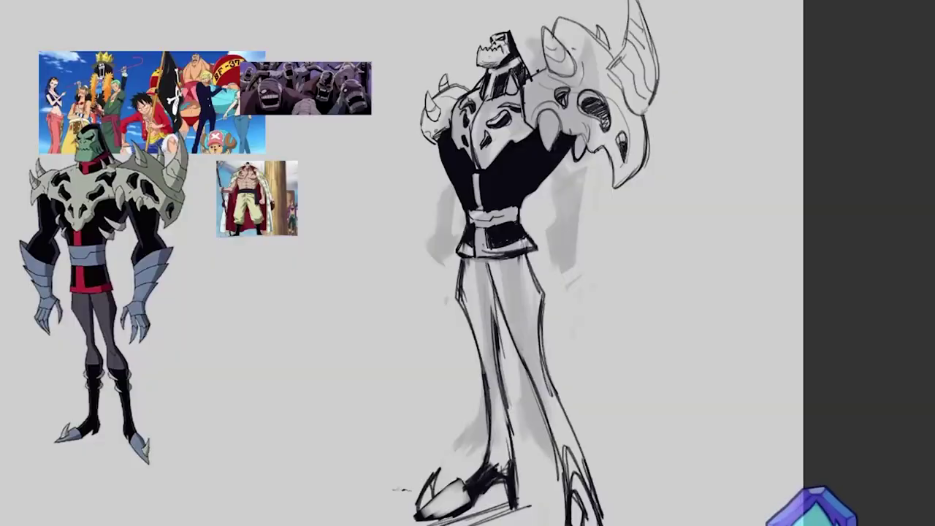
Step: Adjust the placement of the near clawed hand and transform the far forearm beside the waist
{"action": "left_click_drag", "start_coordinate": [742, 341], "coordinate": [743, 322]}
{"action": "key", "text": "Return"}
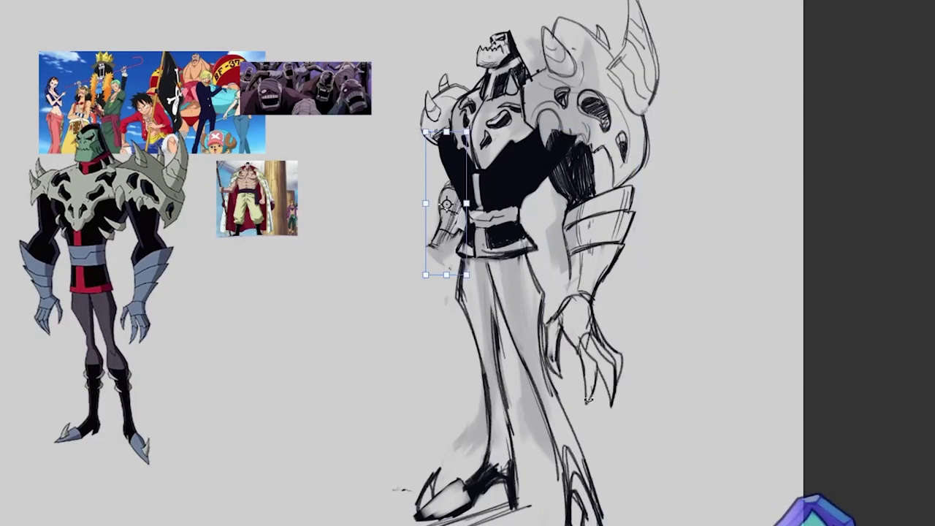
{"action": "key", "text": "Return"}
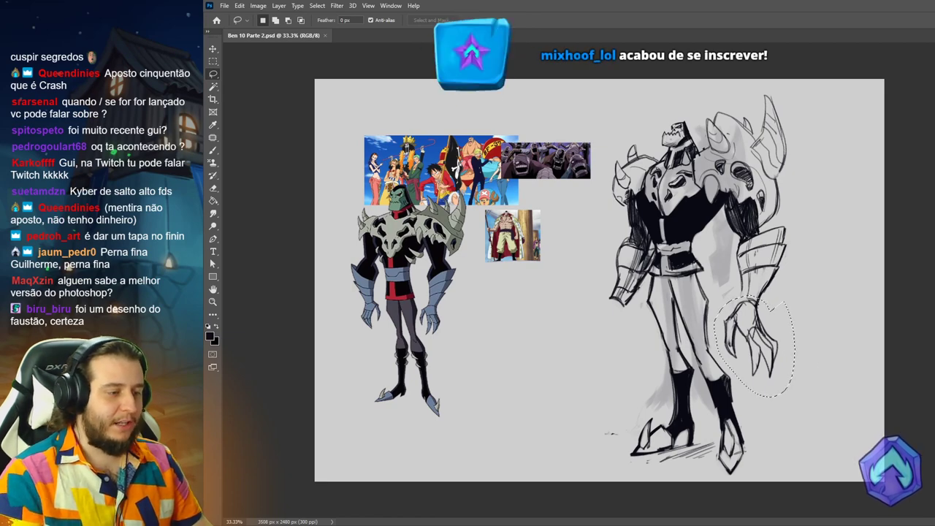
Step: Copy the selected near clawed hand onto its own layer, comparing the sketch before and after the change
{"action": "key", "text": "ctrl+z"}
{"action": "key", "text": "ctrl+shift+z"}
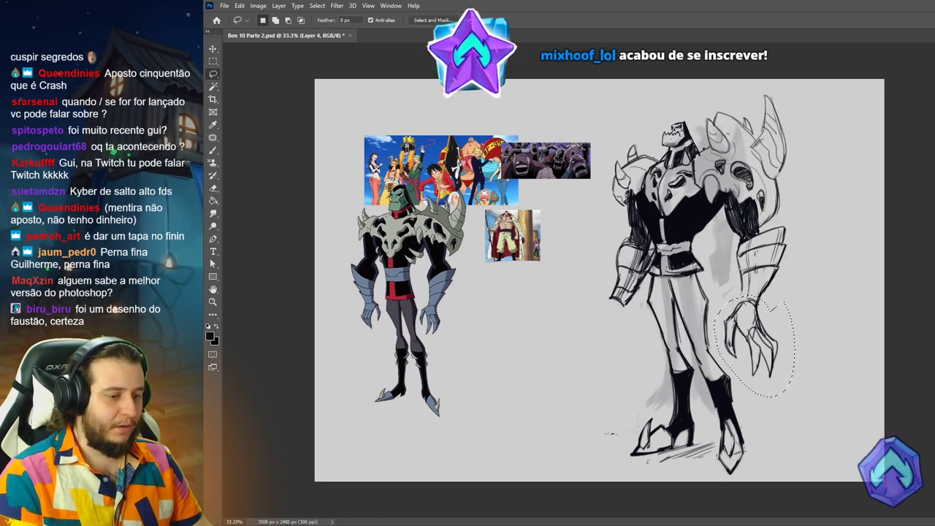
{"action": "key", "text": "ctrl+z"}
{"action": "key", "text": "ctrl+shift+z"}
{"action": "key", "text": "ctrl+z"}
{"action": "key", "text": "ctrl+shift+z"}
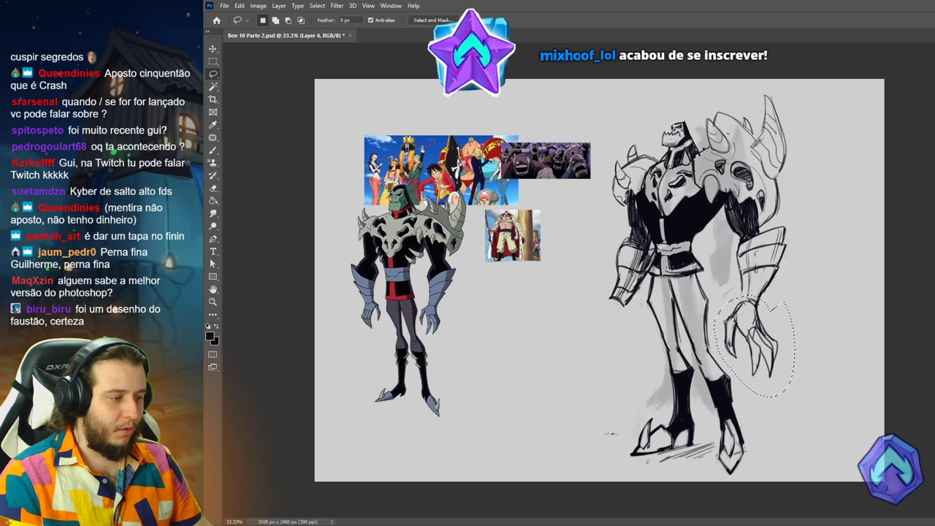
{"action": "key", "text": "ctrl+j"}
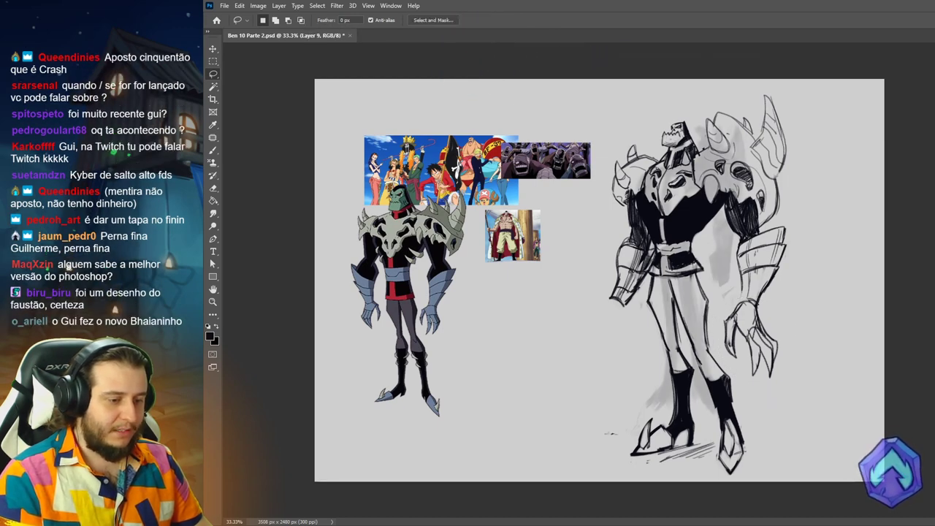
{"action": "key", "text": "ctrl+z"}
{"action": "key", "text": "ctrl+shift+z"}
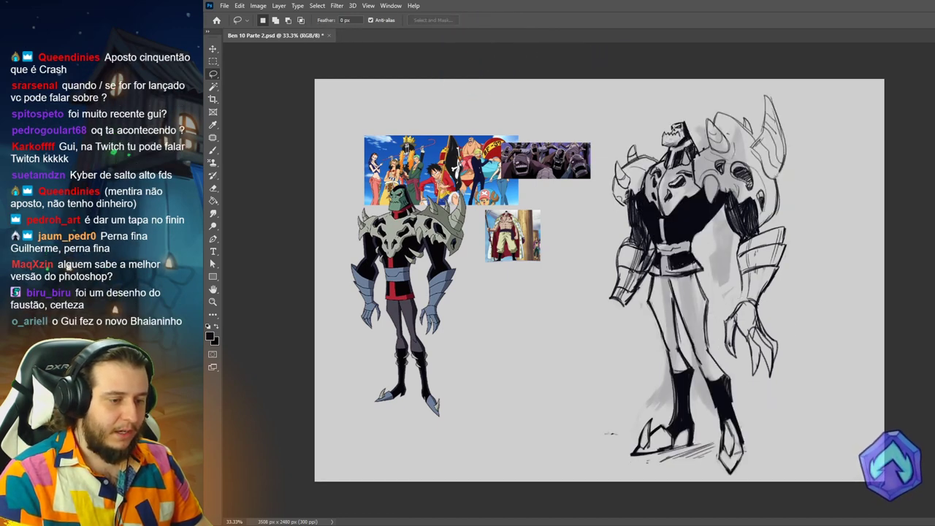
{"action": "key", "text": "ctrl+z"}
{"action": "key", "text": "ctrl+shift+z"}
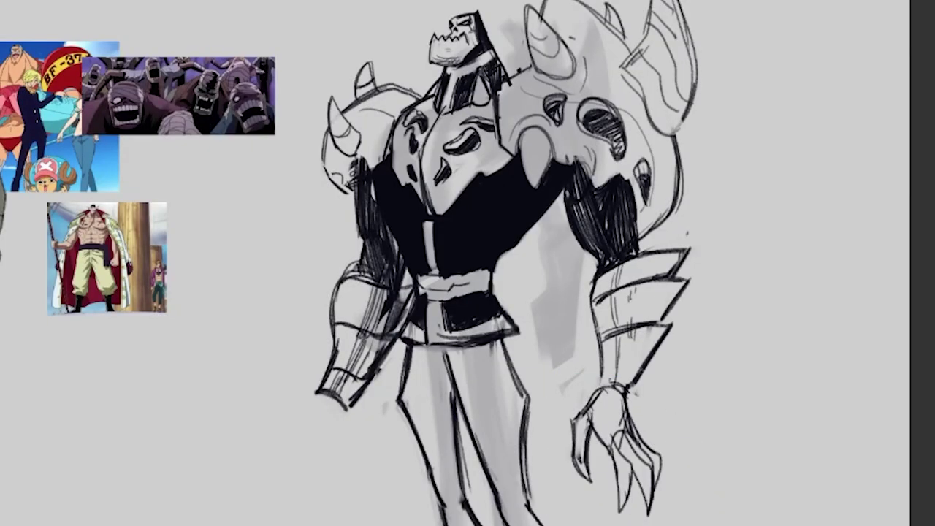
Step: Redraw the torso with a cut-out bone chest plate, a clean belt and a black flared skirt with light stripe and hem
{"action": "mouse_move", "coordinate": [496, 44]}
{"action": "left_mouse_down"}
{"action": "mouse_move", "coordinate": [380, 151]}
{"action": "mouse_move", "coordinate": [440, 223]}
{"action": "left_mouse_up"}
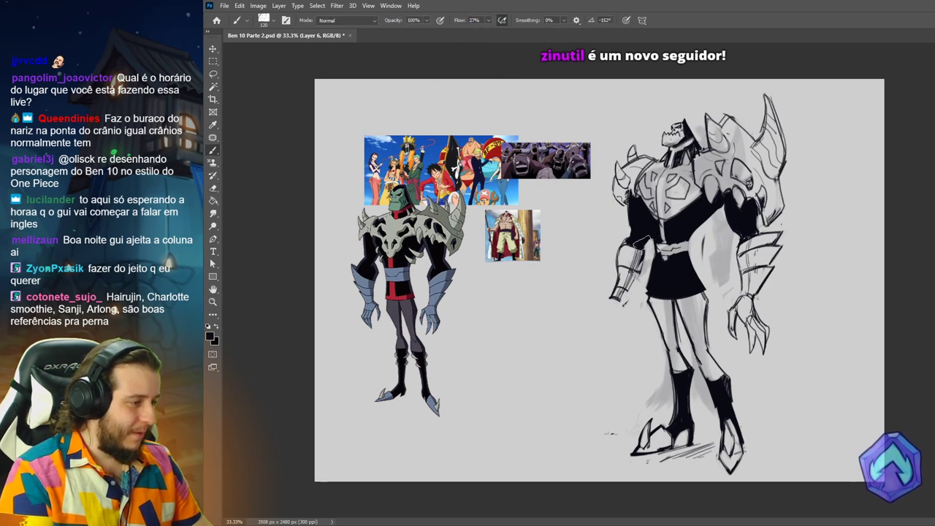
{"action": "key", "text": "e"}
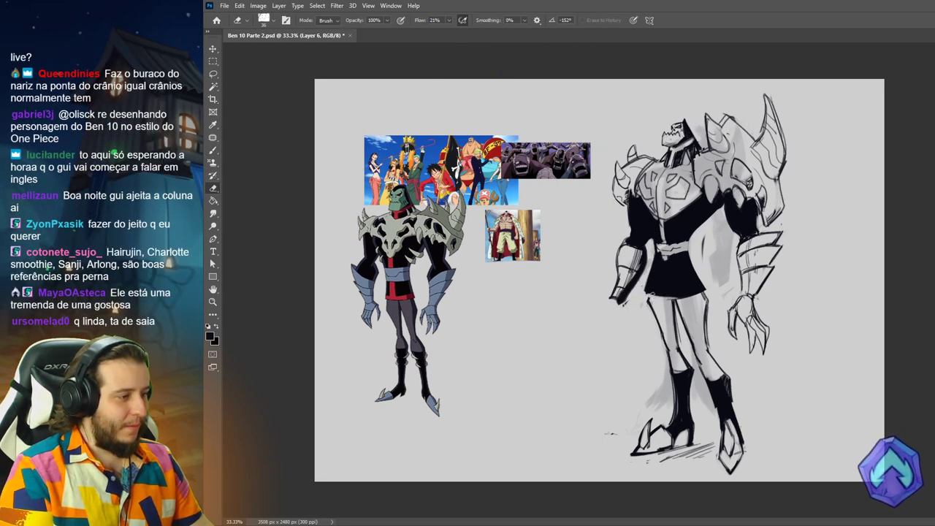
{"action": "key", "text": "e"}
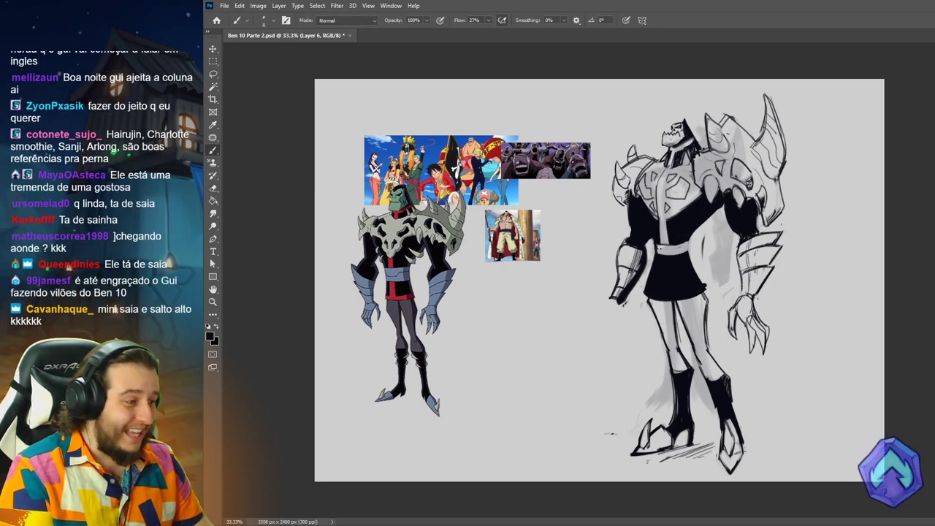
{"action": "key", "text": "e"}
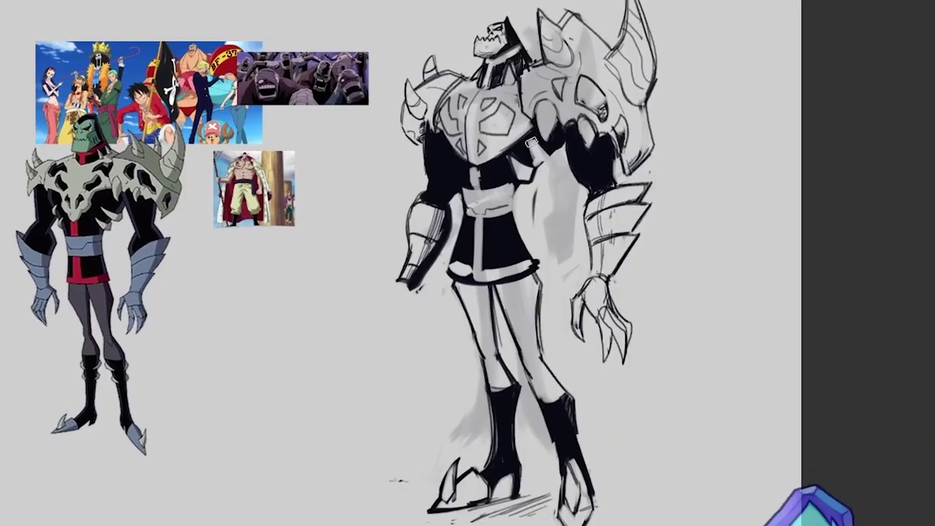
Step: Refine the skull-like chest plate with dark openings and bone points, and sharpen the far shoulder's spikes
{"action": "left_click_drag", "start_coordinate": [531, 142], "coordinate": [539, 170]}
{"action": "left_click_drag", "start_coordinate": [442, 121], "coordinate": [459, 130]}
{"action": "left_click_drag", "start_coordinate": [488, 129], "coordinate": [509, 117]}
{"action": "left_click_drag", "start_coordinate": [435, 57], "coordinate": [408, 137]}
Step: Draw the far hand with long clawed fingers and add finer lines to the near fingers and the belt
{"action": "left_click_drag", "start_coordinate": [401, 287], "coordinate": [401, 363]}
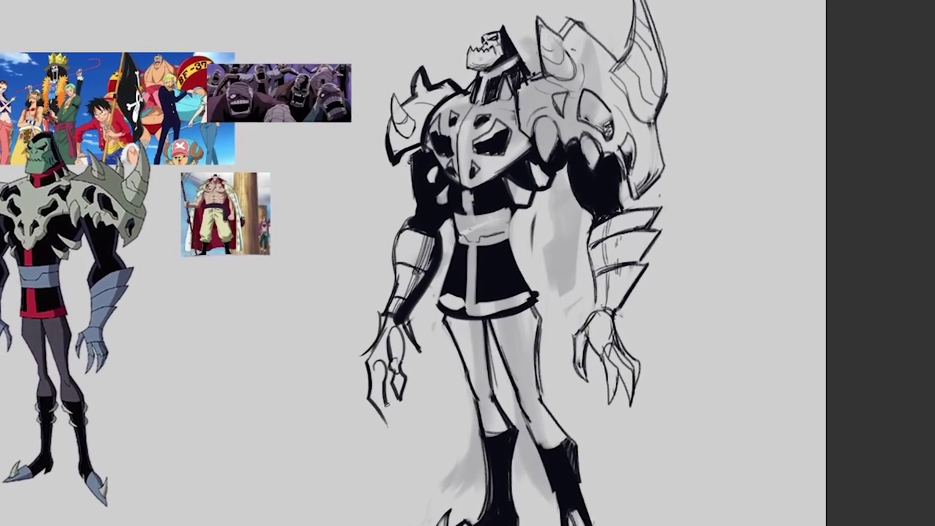
{"action": "left_click_drag", "start_coordinate": [387, 405], "coordinate": [401, 415]}
{"action": "left_click_drag", "start_coordinate": [411, 369], "coordinate": [425, 397]}
{"action": "left_click_drag", "start_coordinate": [576, 340], "coordinate": [585, 357]}
{"action": "left_click_drag", "start_coordinate": [608, 369], "coordinate": [628, 371]}
{"action": "left_click_drag", "start_coordinate": [461, 233], "coordinate": [505, 227]}
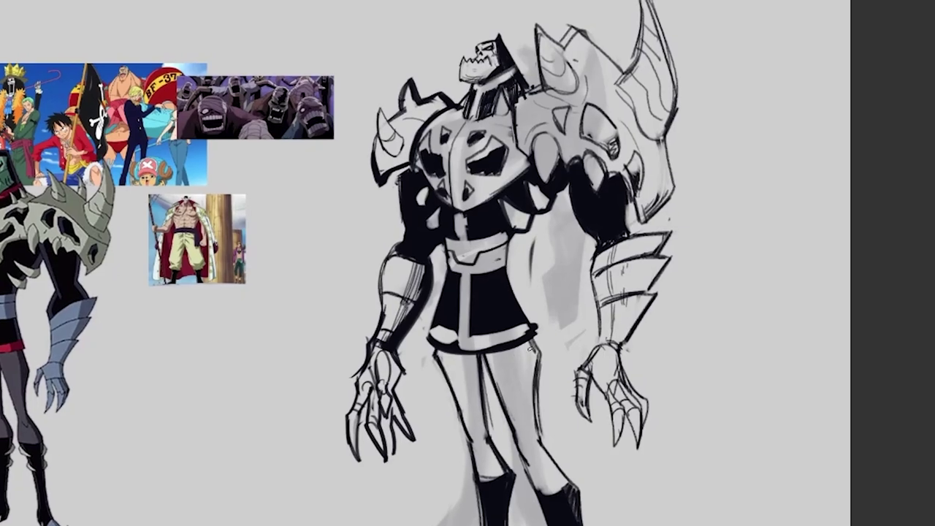
{"action": "left_click_drag", "start_coordinate": [502, 184], "coordinate": [493, 190]}
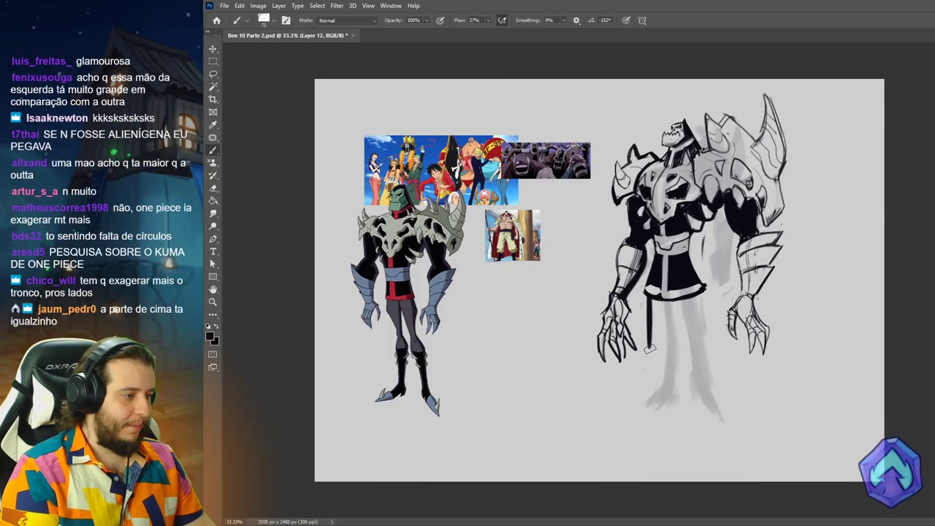
Step: Block in two long, thick black legs in a wide stance below the skirt on a separate layer
{"action": "mouse_move", "coordinate": [647, 295]}
{"action": "left_mouse_down"}
{"action": "mouse_move", "coordinate": [647, 369]}
{"action": "mouse_move", "coordinate": [623, 437]}
{"action": "mouse_move", "coordinate": [586, 471]}
{"action": "left_mouse_up"}
{"action": "left_click_drag", "start_coordinate": [631, 446], "coordinate": [583, 474]}
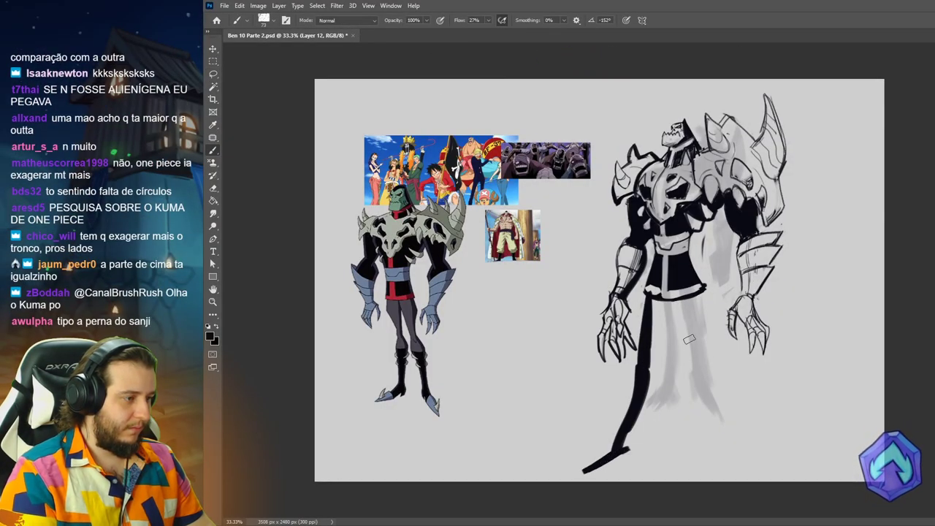
{"action": "left_click_drag", "start_coordinate": [689, 293], "coordinate": [746, 460]}
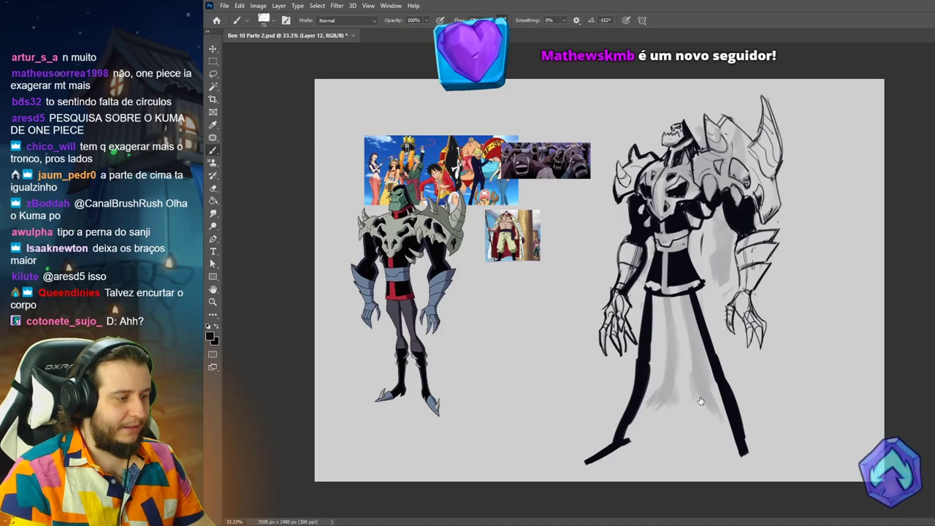
Step: Thicken the thighs and calves of the black legs and add heels at the feet
{"action": "left_click_drag", "start_coordinate": [656, 291], "coordinate": [650, 327]}
{"action": "mouse_move", "coordinate": [624, 427]}
{"action": "left_mouse_down"}
{"action": "mouse_move", "coordinate": [579, 465]}
{"action": "mouse_move", "coordinate": [625, 456]}
{"action": "left_mouse_up"}
{"action": "mouse_move", "coordinate": [706, 349]}
{"action": "left_mouse_down"}
{"action": "mouse_move", "coordinate": [727, 449]}
{"action": "mouse_move", "coordinate": [737, 434]}
{"action": "mouse_move", "coordinate": [752, 465]}
{"action": "left_mouse_up"}
{"action": "left_click_drag", "start_coordinate": [732, 433], "coordinate": [732, 456]}
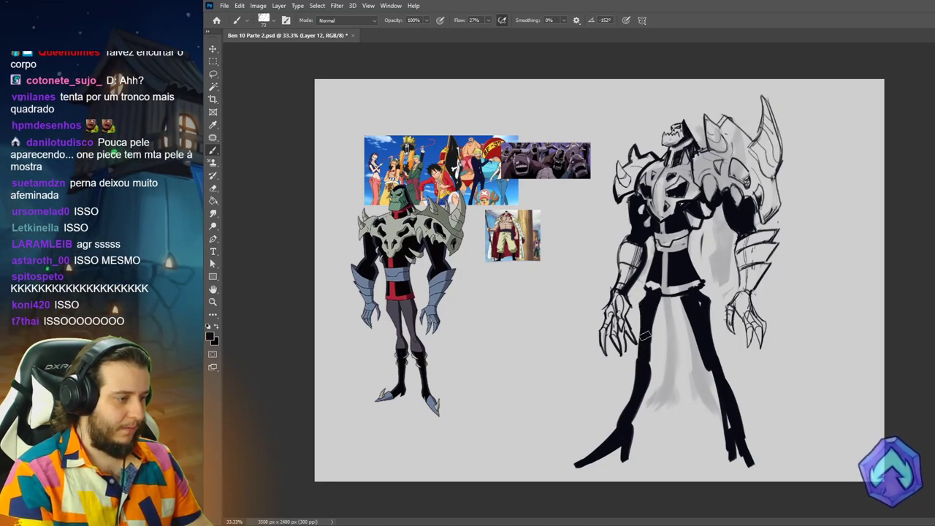
Step: Shape the feet into flared lower legs with pointed shoes, filling the far shoe solid black
{"action": "mouse_move", "coordinate": [628, 439]}
{"action": "left_mouse_down"}
{"action": "mouse_move", "coordinate": [637, 410]}
{"action": "mouse_move", "coordinate": [642, 455]}
{"action": "mouse_move", "coordinate": [642, 432]}
{"action": "mouse_move", "coordinate": [633, 459]}
{"action": "mouse_move", "coordinate": [616, 439]}
{"action": "mouse_move", "coordinate": [597, 456]}
{"action": "mouse_move", "coordinate": [626, 420]}
{"action": "mouse_move", "coordinate": [581, 467]}
{"action": "mouse_move", "coordinate": [606, 441]}
{"action": "mouse_move", "coordinate": [569, 465]}
{"action": "left_mouse_up"}
{"action": "left_click_drag", "start_coordinate": [726, 457], "coordinate": [759, 462]}
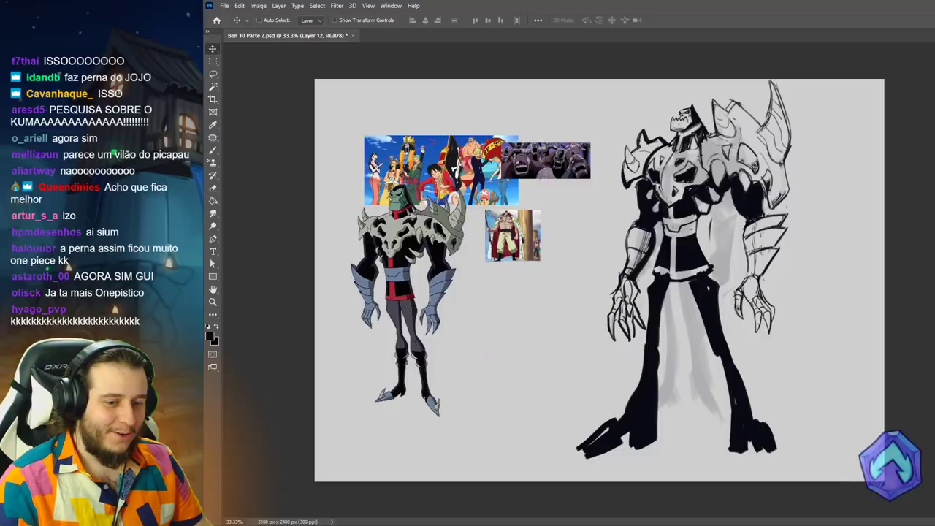
{"action": "key", "text": "e"}
{"action": "mouse_move", "coordinate": [610, 428]}
{"action": "left_mouse_down"}
{"action": "mouse_move", "coordinate": [566, 459]}
{"action": "mouse_move", "coordinate": [607, 428]}
{"action": "mouse_move", "coordinate": [610, 450]}
{"action": "left_mouse_up"}
{"action": "key", "text": "b"}
{"action": "key", "text": "e"}
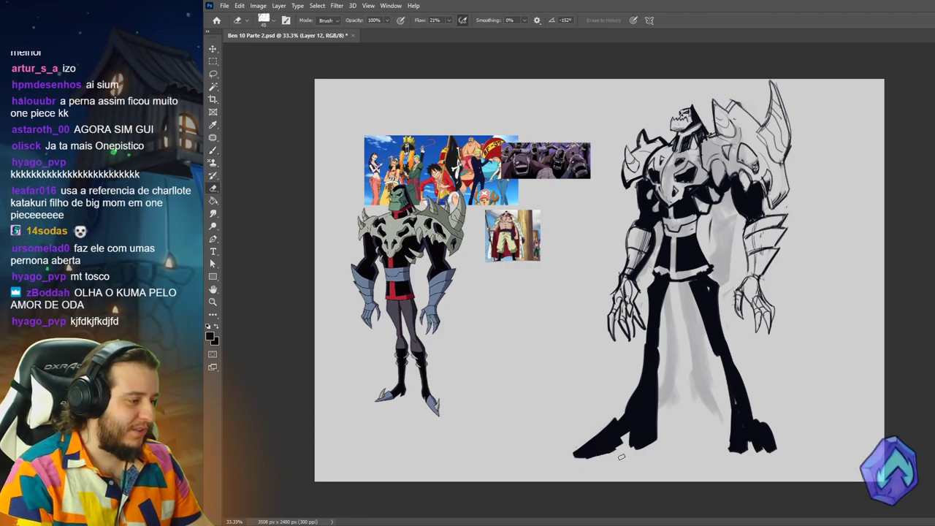